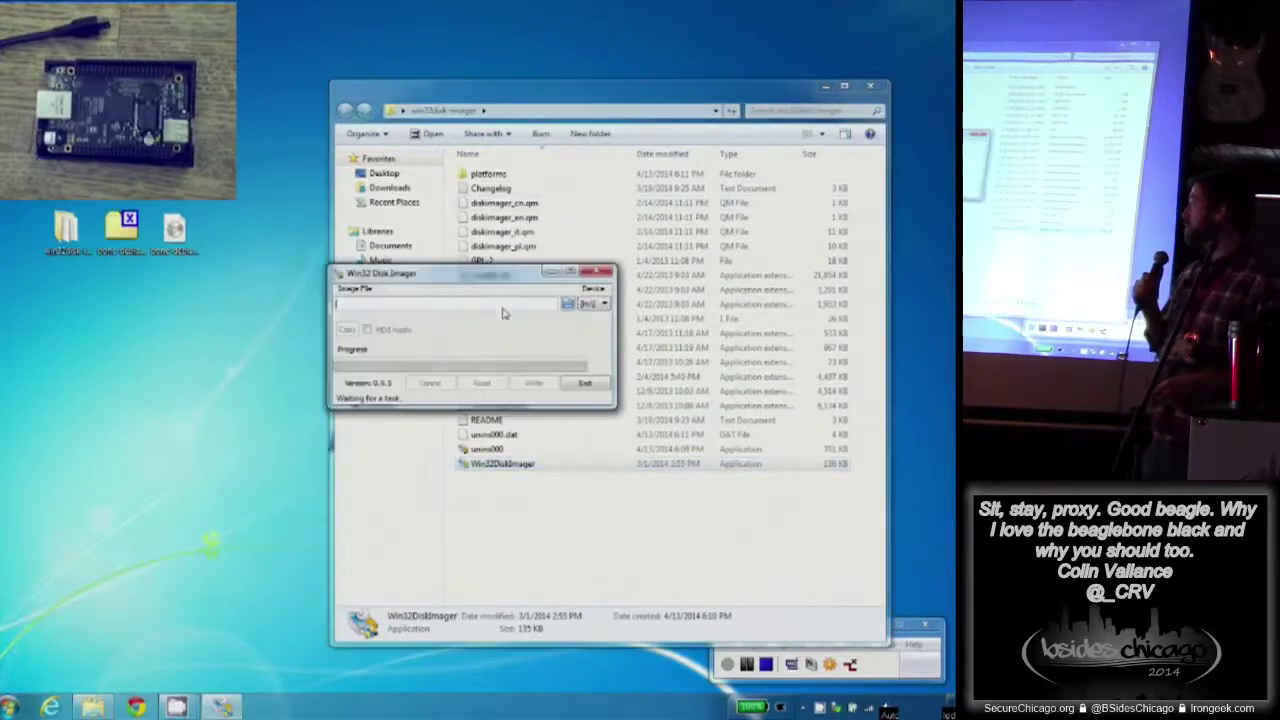
# - Check the Flash (H:) SD card drive in the Computer drives view
pyautogui.moveTo(465, 281); pyautogui.dragTo(153, 293)
pyautogui.click(381, 347)
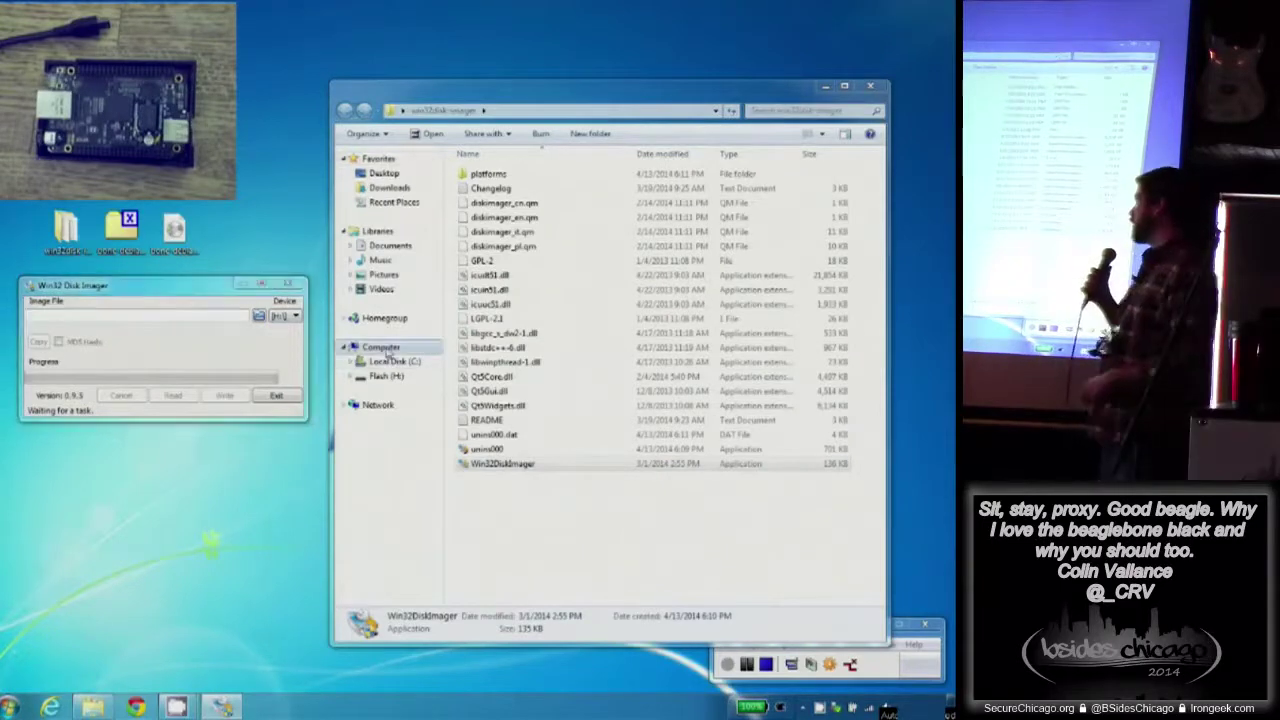
pyautogui.click(660, 252)
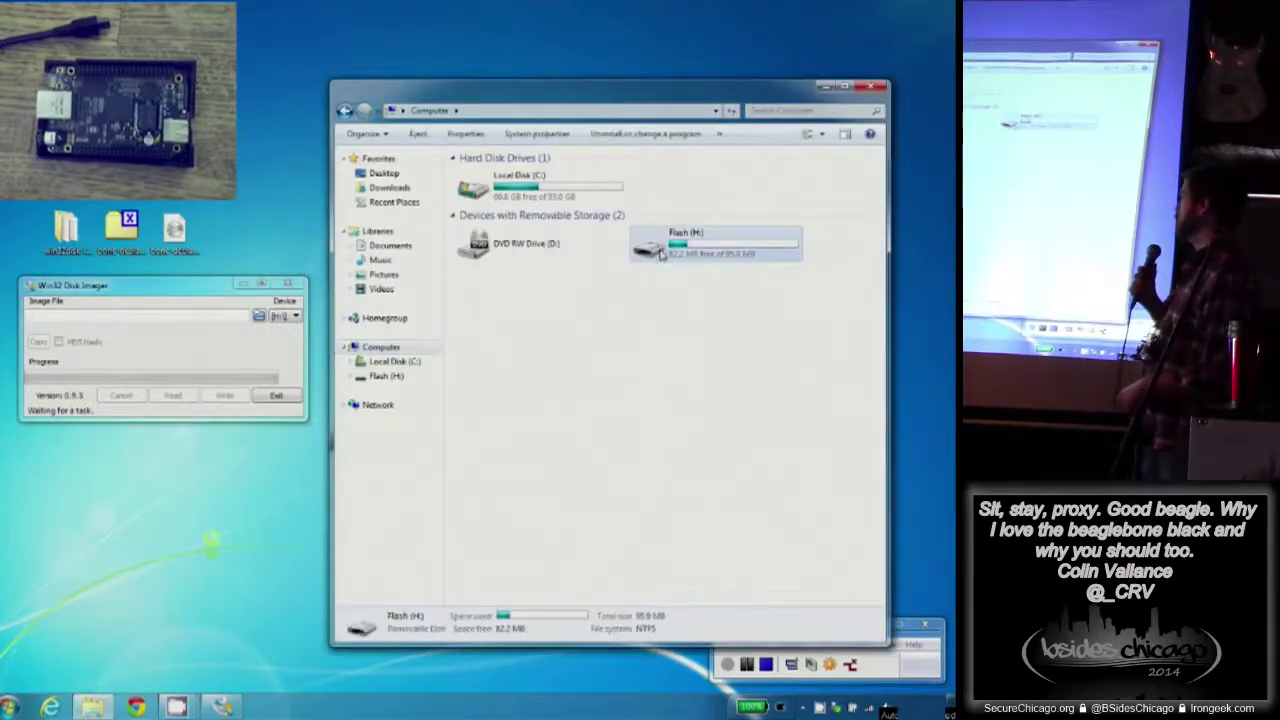
# - Load bone-debian-7.4-2014-03-27-2gb.img from the Desktop and write it to H:, confirming the overwrite
pyautogui.click(257, 318)
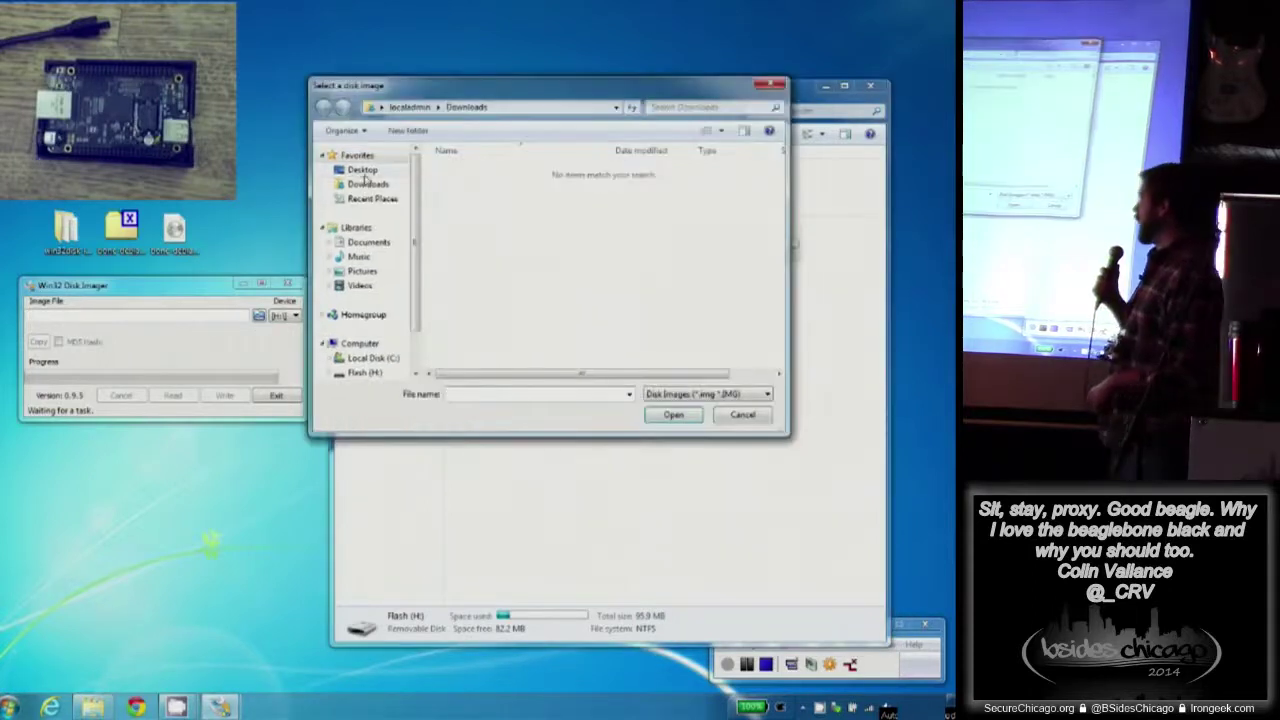
pyautogui.click(362, 171)
pyautogui.doubleClick(464, 284)
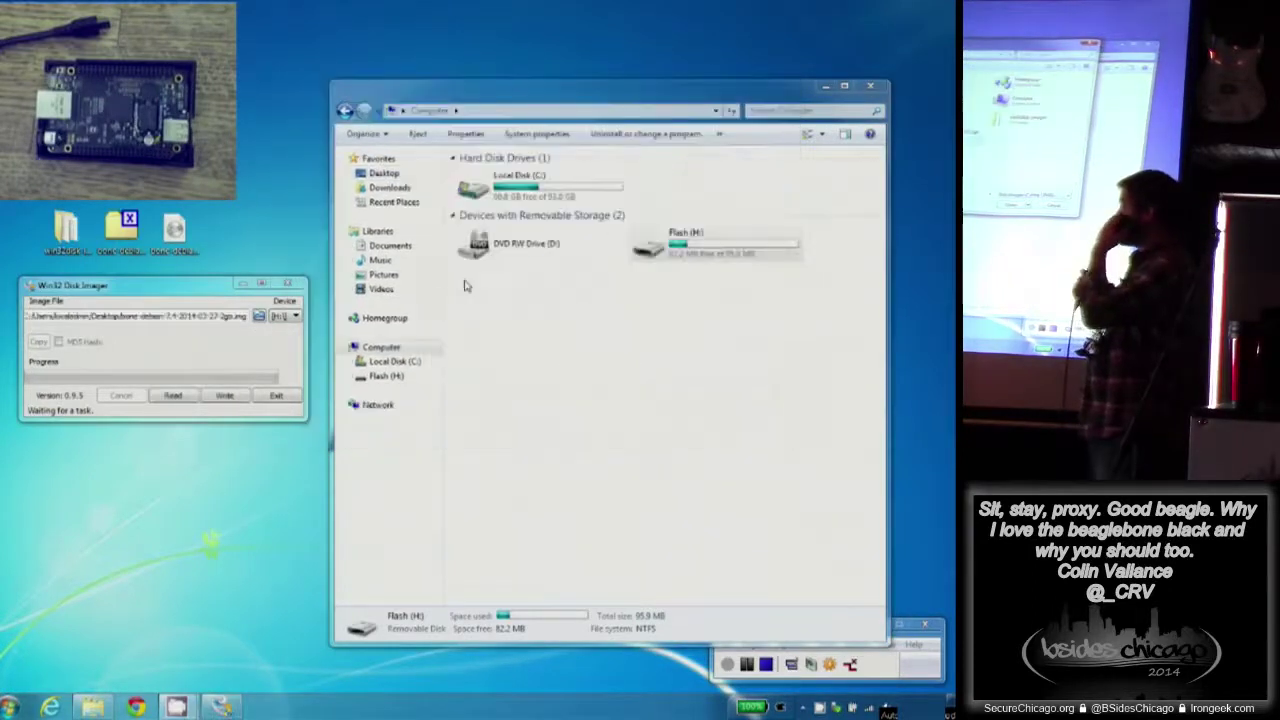
pyautogui.click(224, 396)
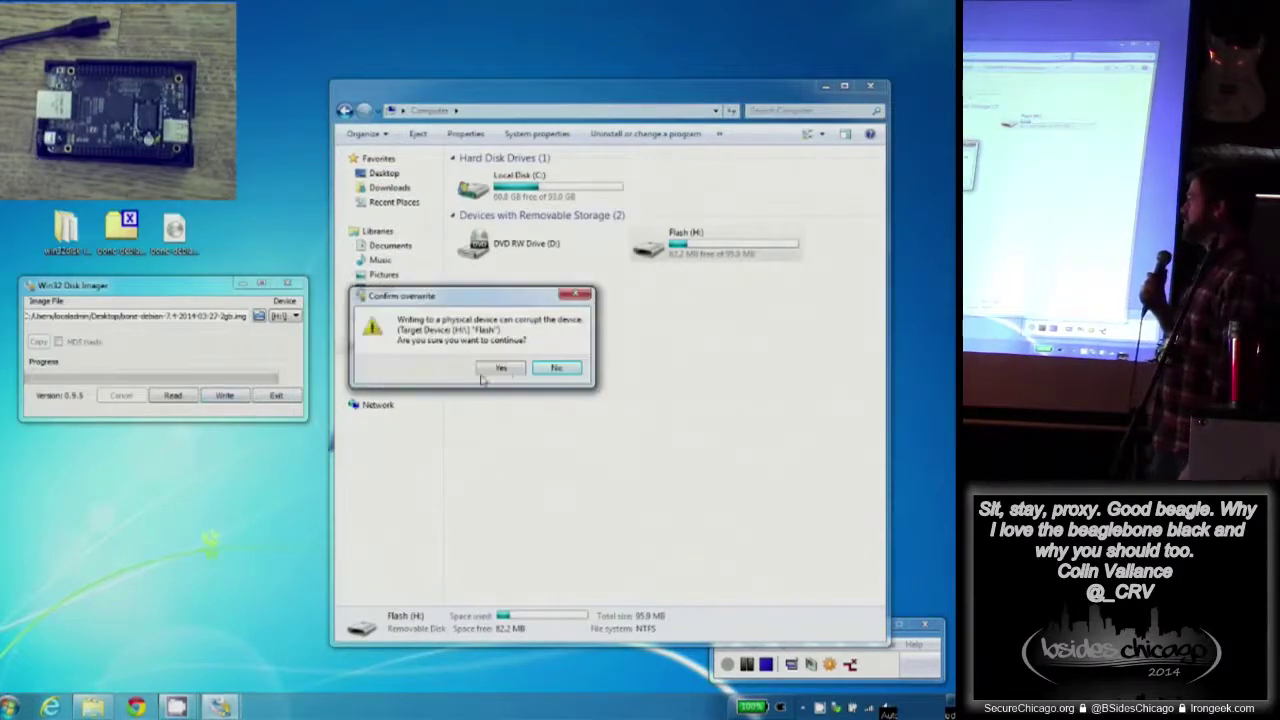
pyautogui.click(506, 368)
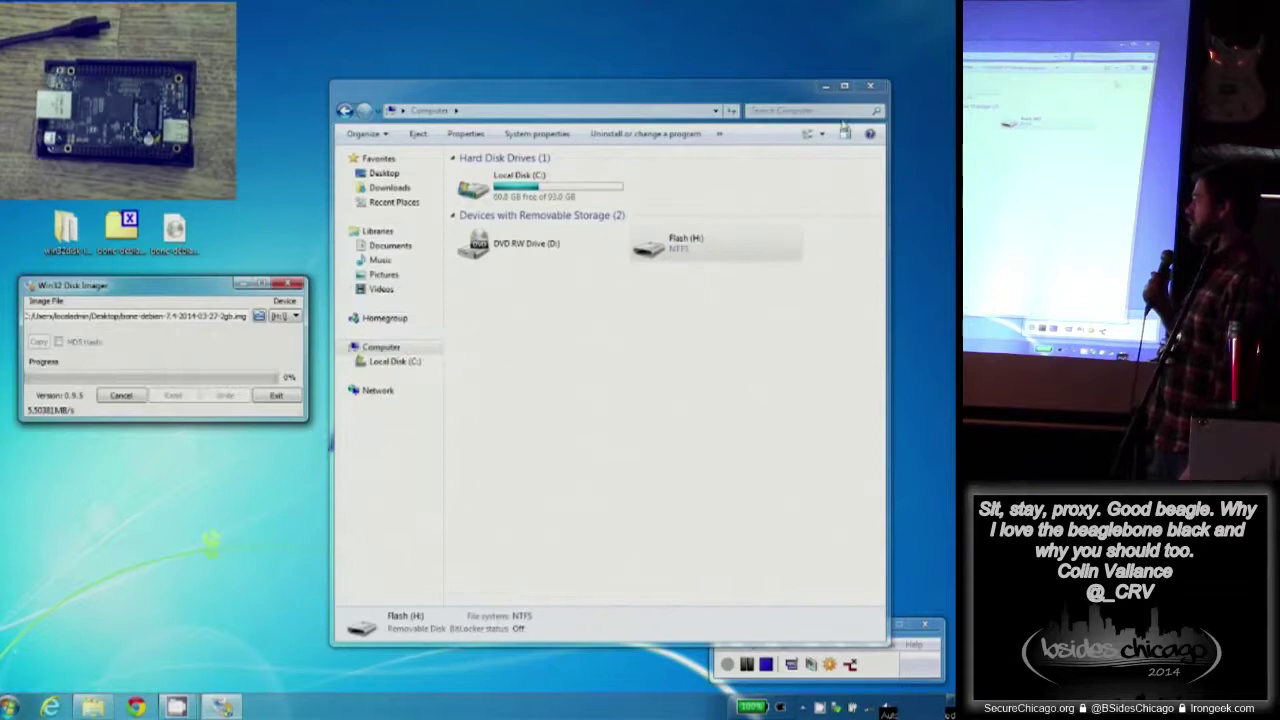
pyautogui.click(875, 88)
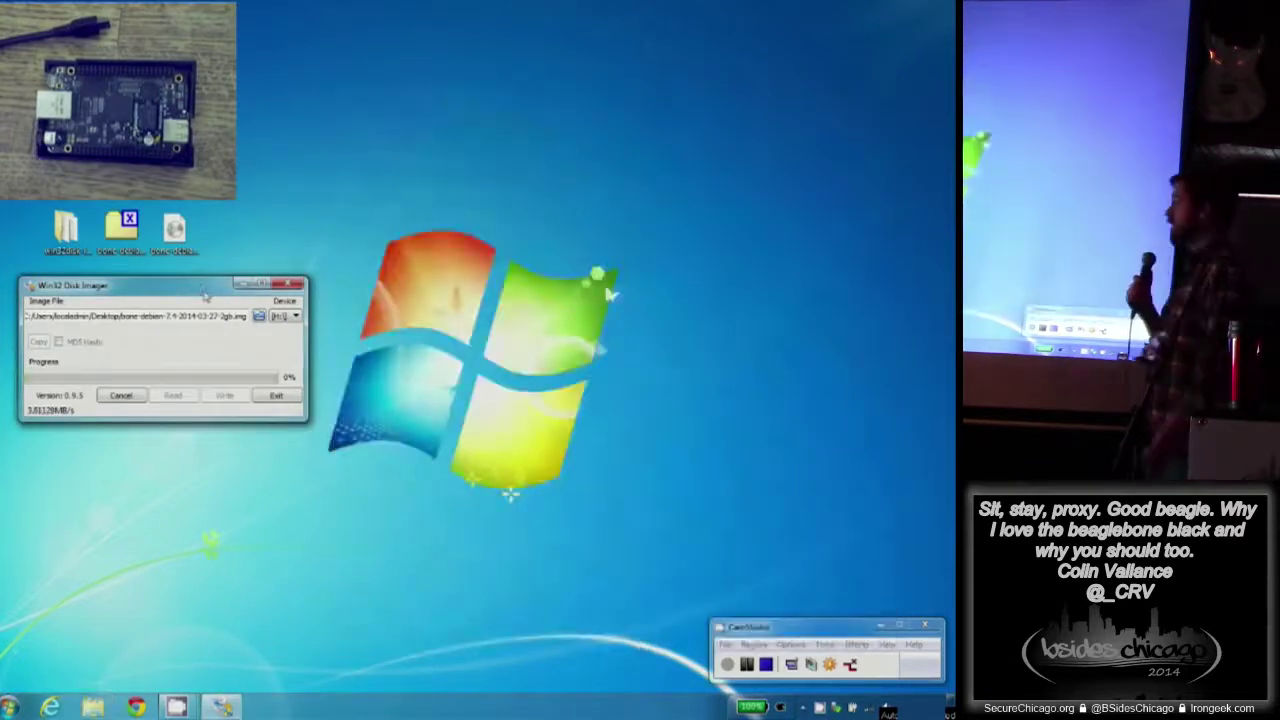
# - Once the write reports Done, eject the Flash SD card from the tray and close Win32 Disk Imager
pyautogui.moveTo(233, 287); pyautogui.dragTo(545, 88)
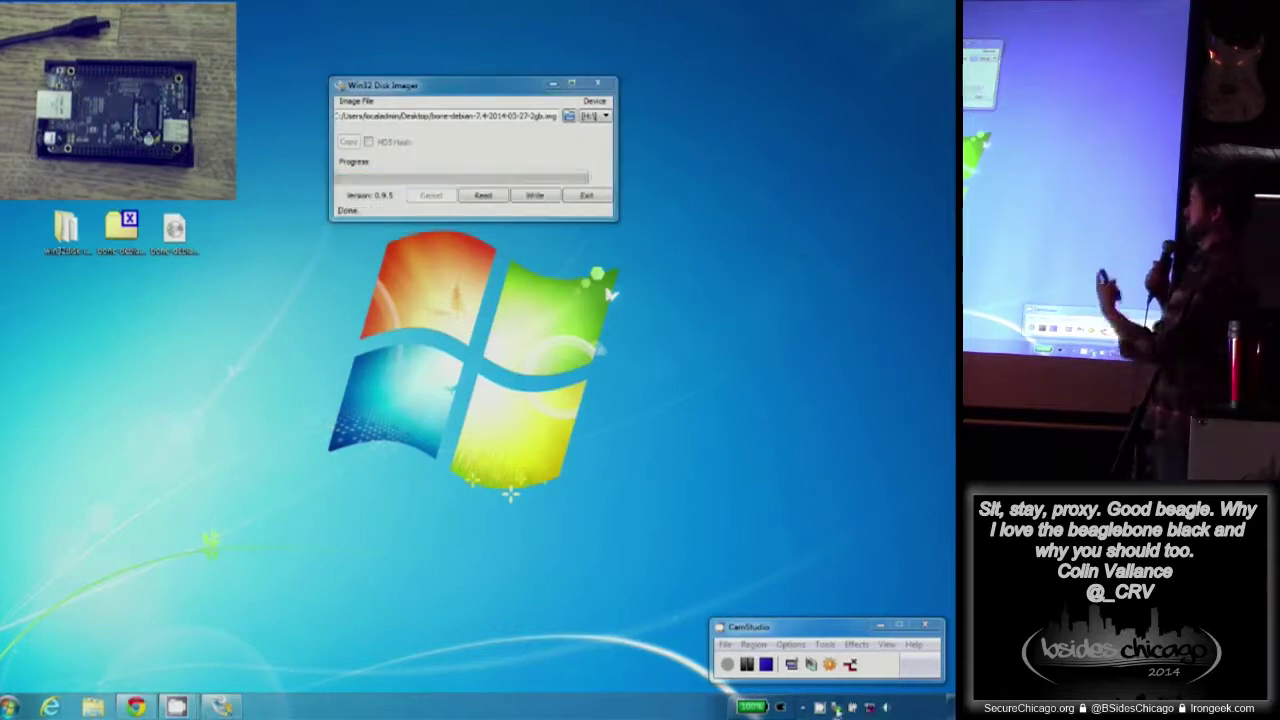
pyautogui.click(836, 707)
pyautogui.click(815, 697)
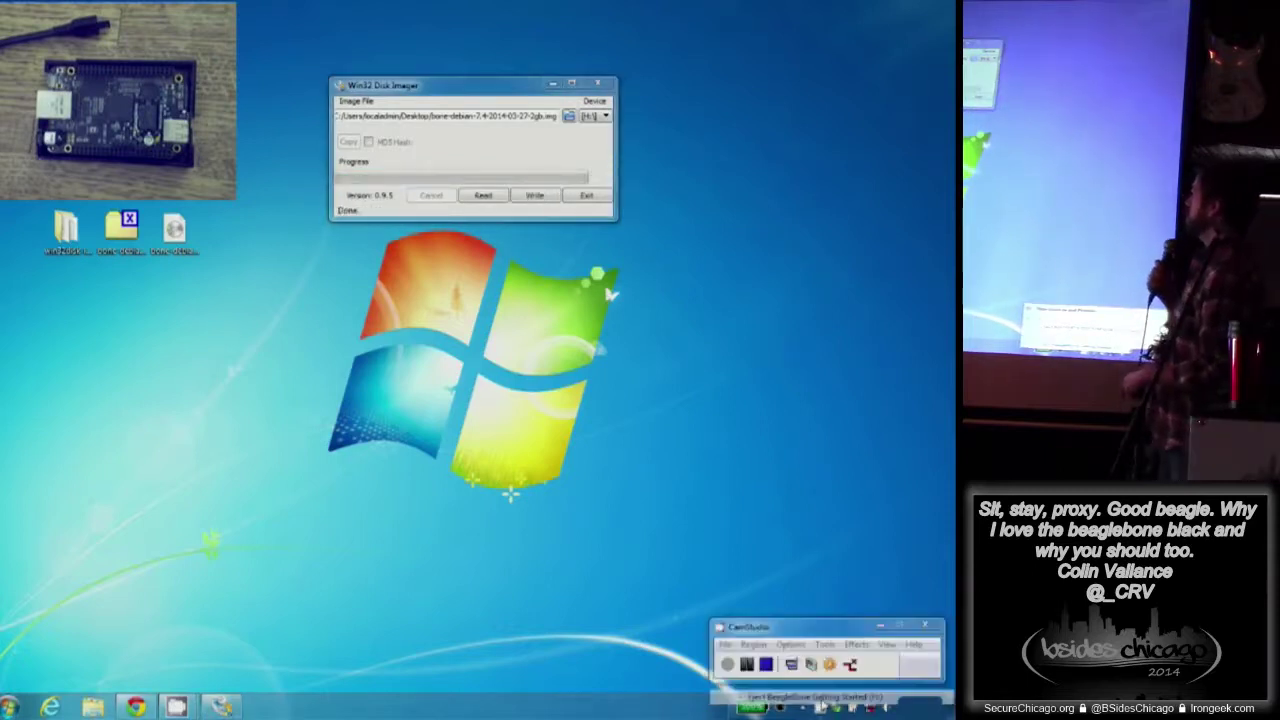
pyautogui.click(813, 665)
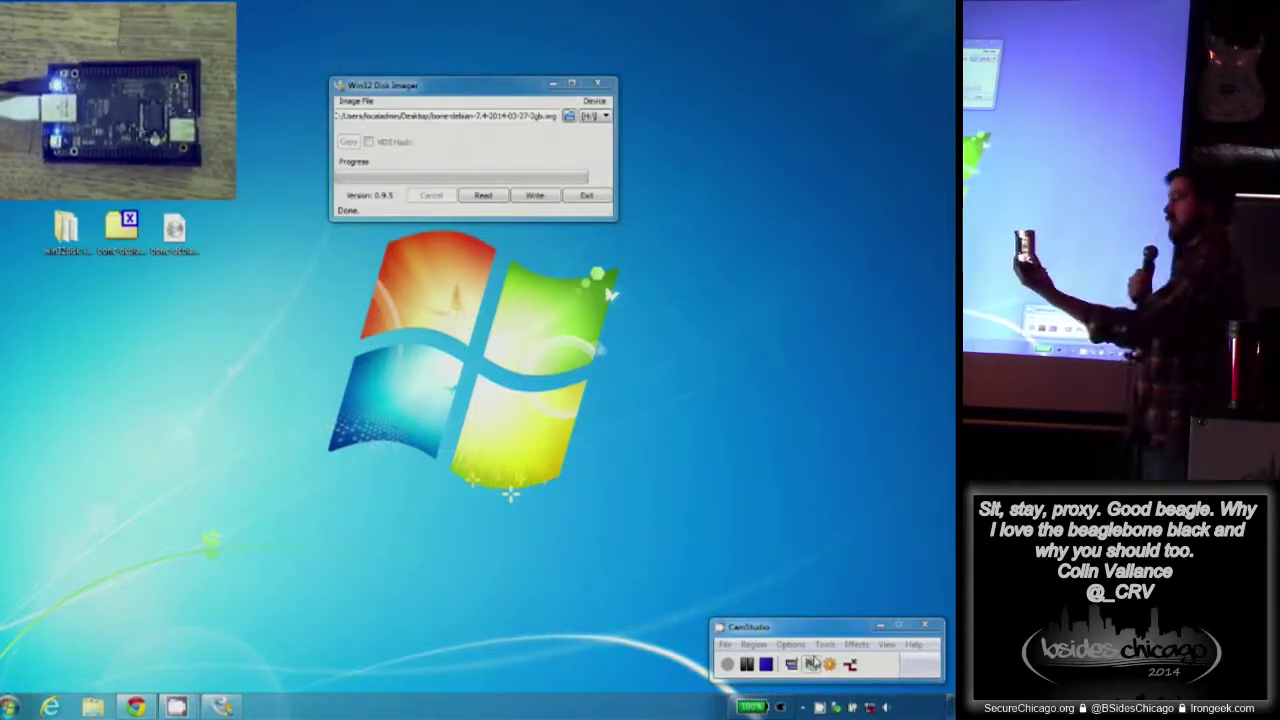
pyautogui.click(598, 84)
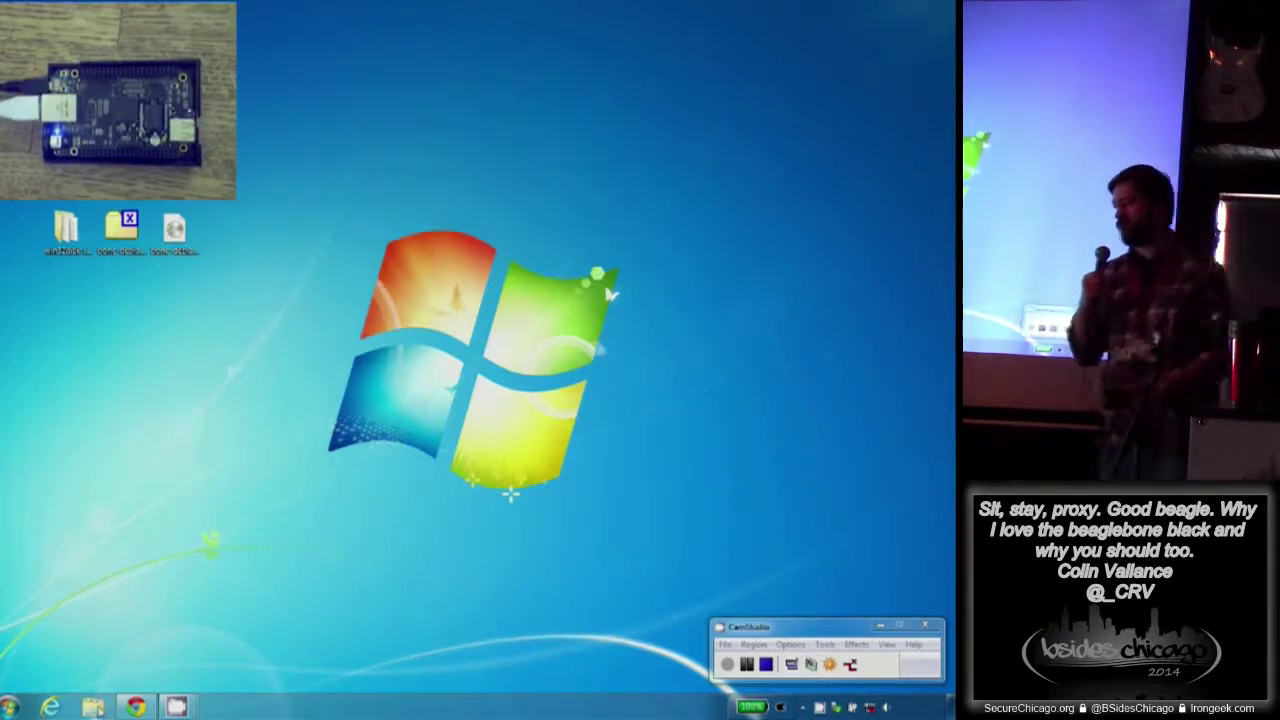
# - Open Computer showing the BeagleBone Getting Started (E:) drive, dismiss AutoPlay, and check network status
pyautogui.click(10, 705)
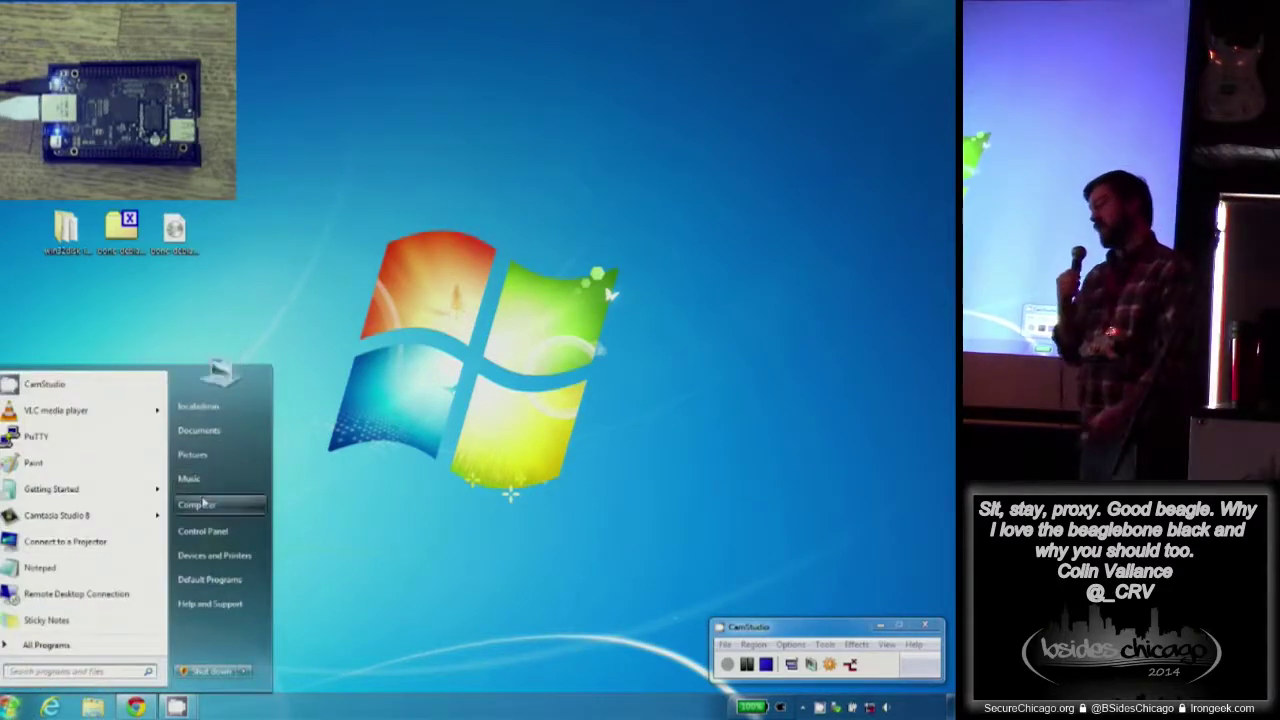
pyautogui.click(200, 505)
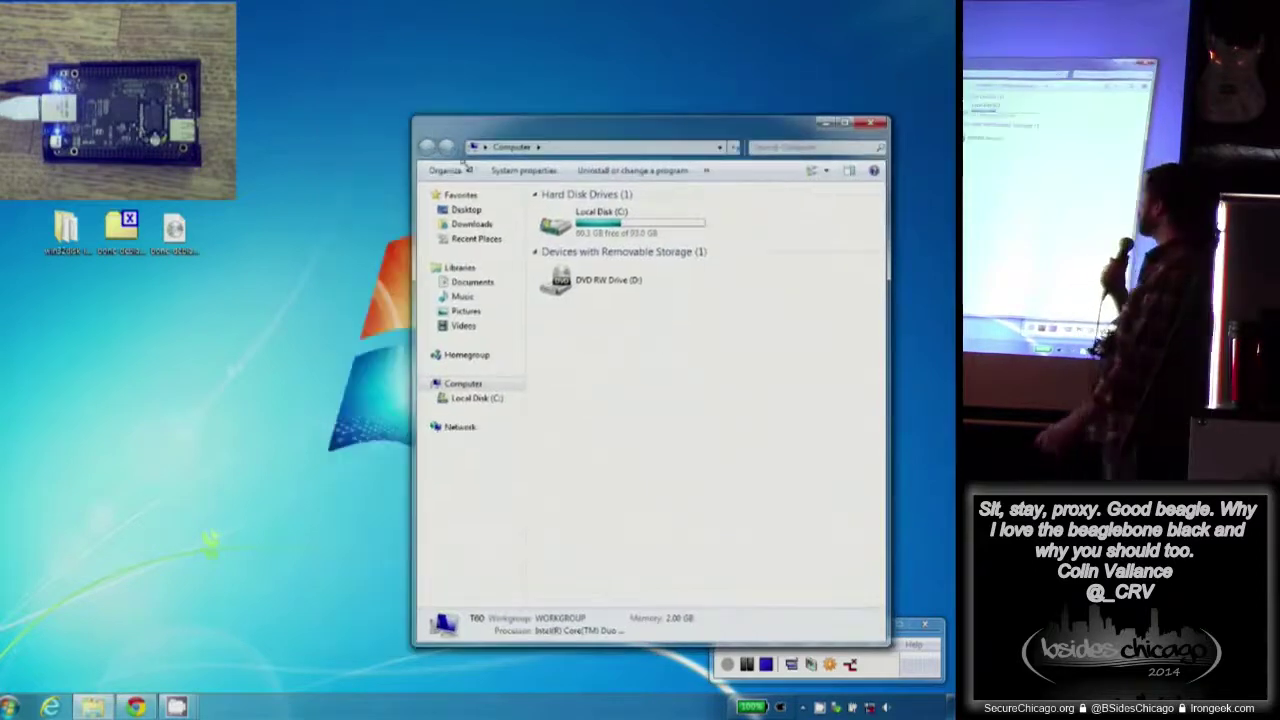
pyautogui.moveTo(590, 92); pyautogui.dragTo(425, 59)
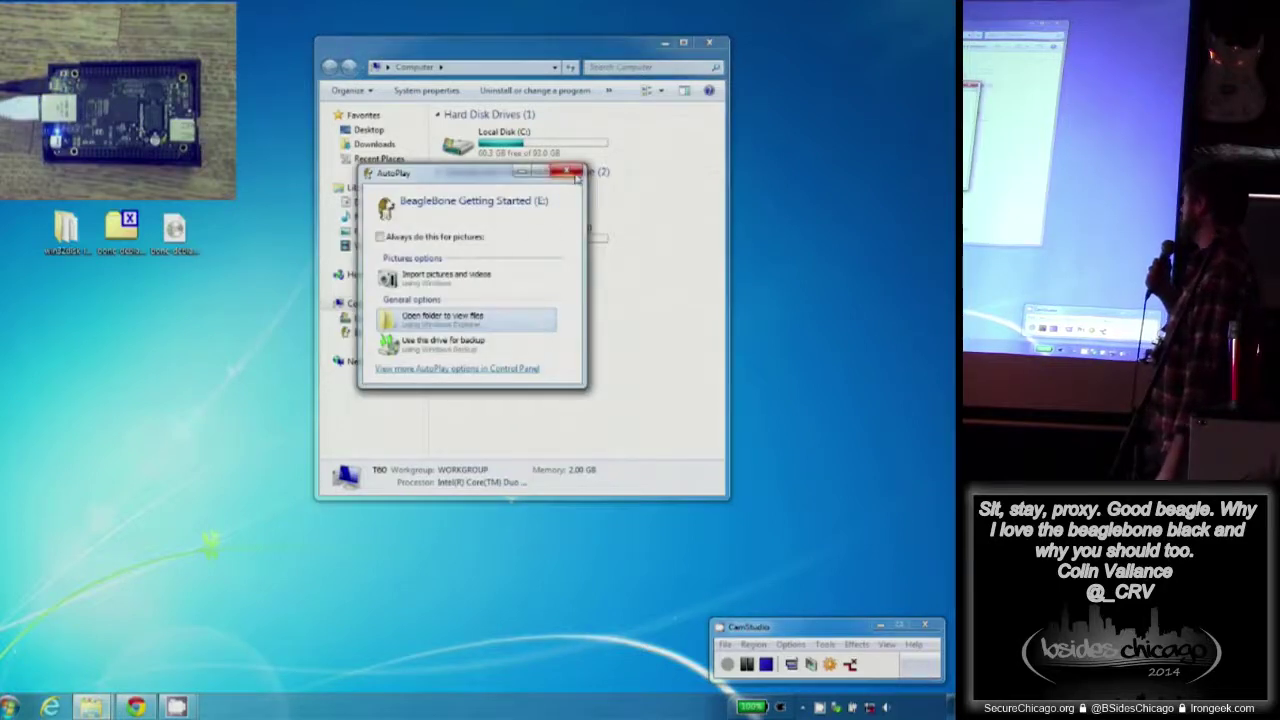
pyautogui.click(568, 173)
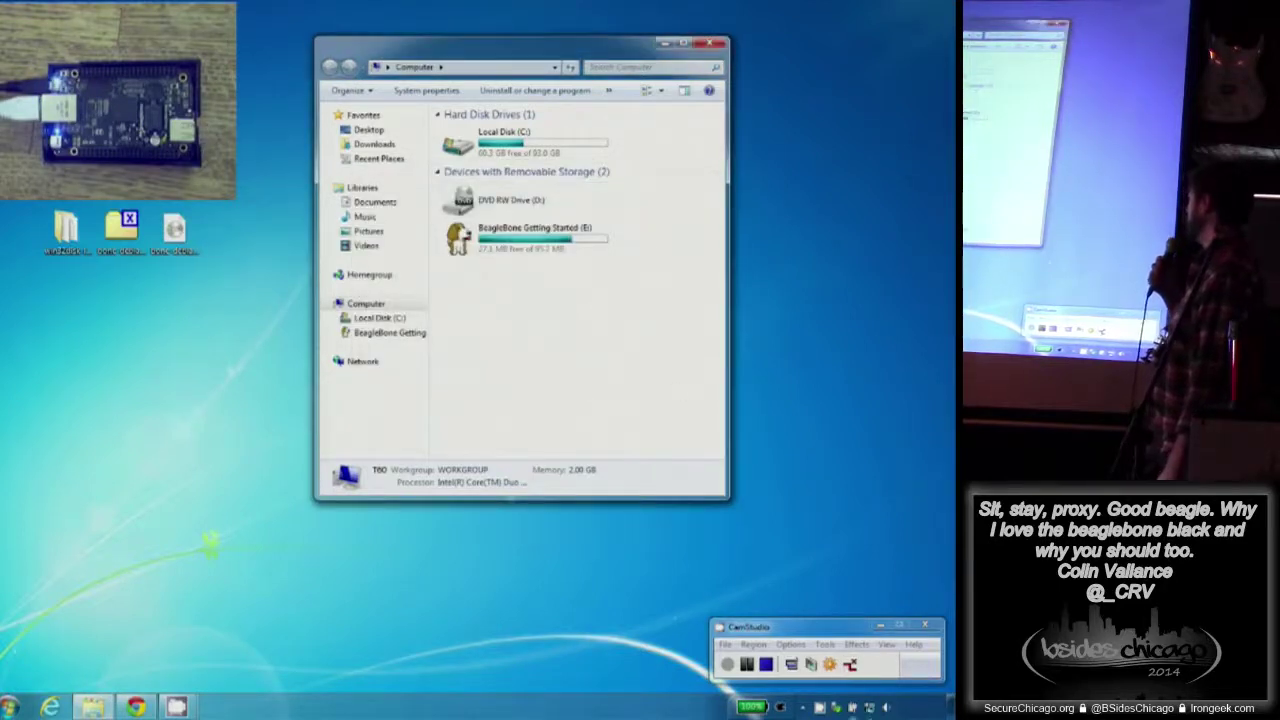
pyautogui.click(869, 707)
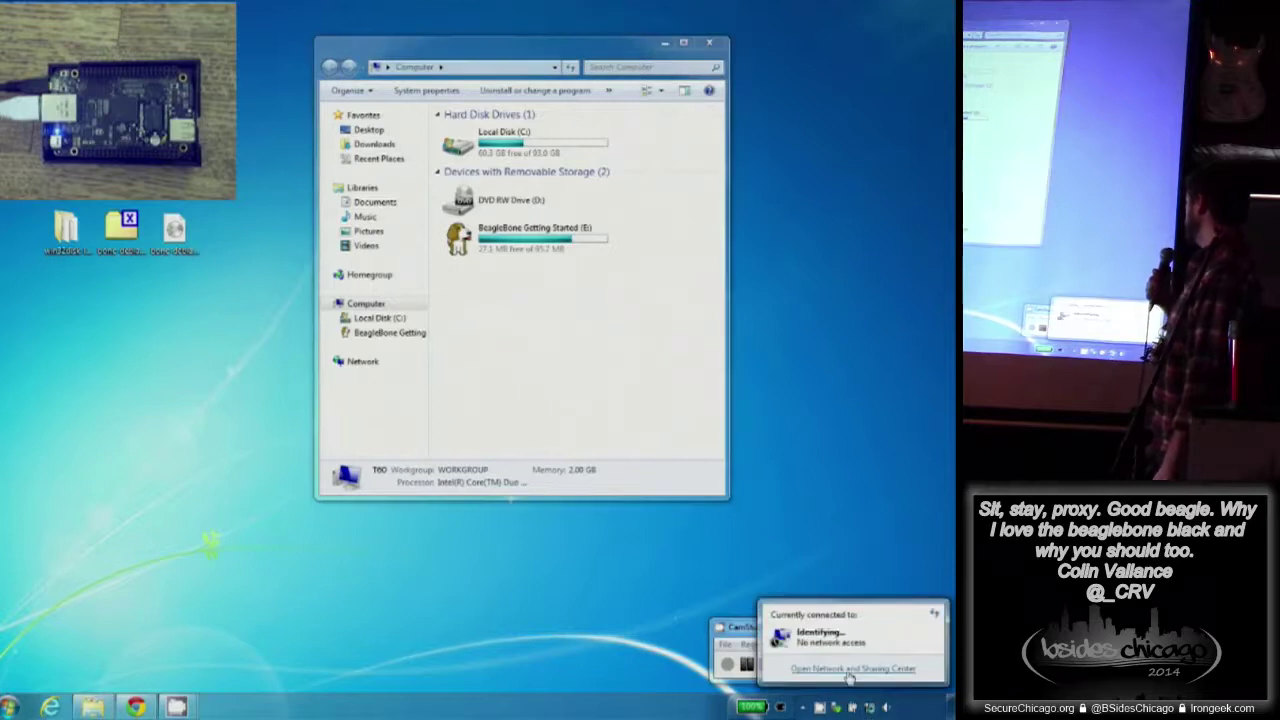
# - View the status and IP address details of Local Area Connection 3
pyautogui.click(849, 670)
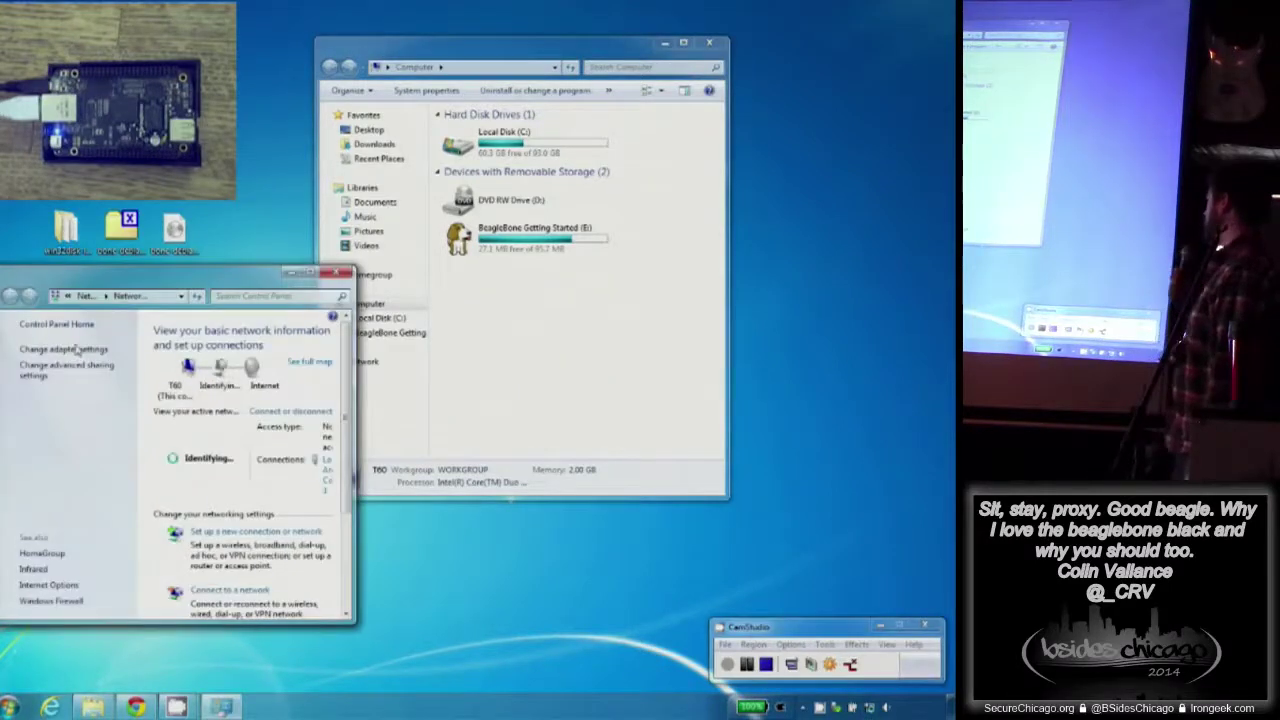
pyautogui.click(70, 350)
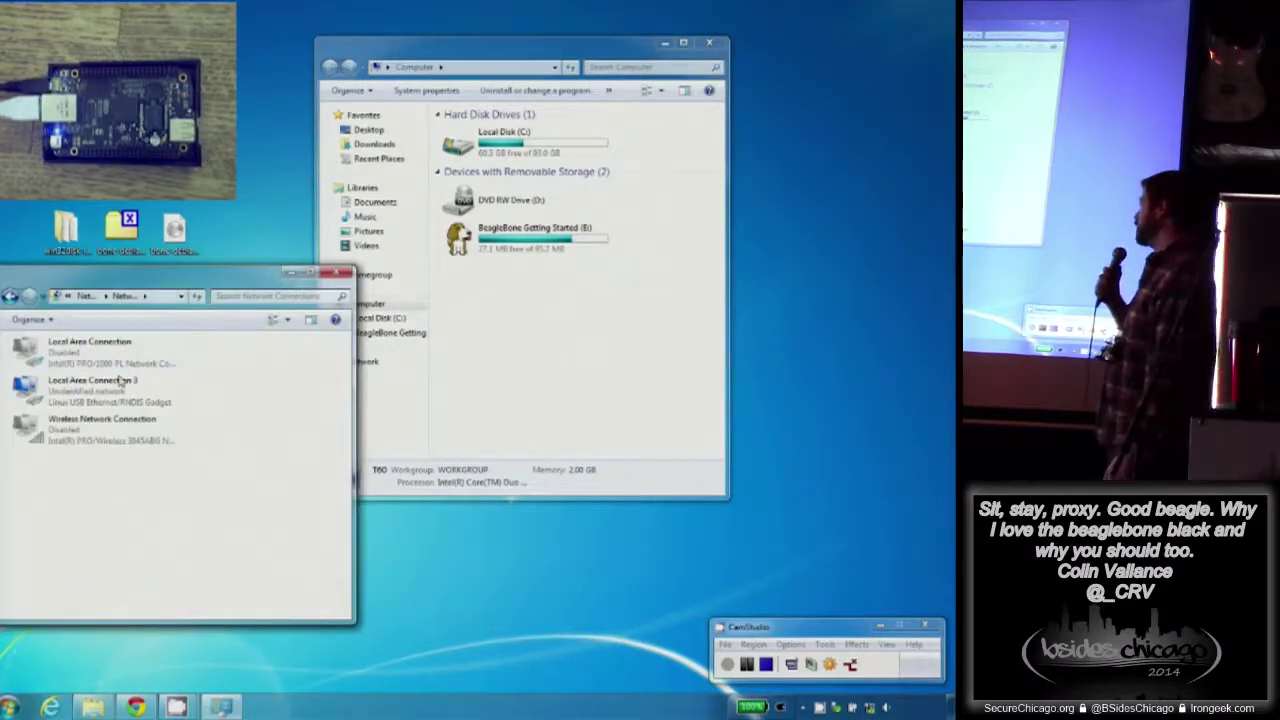
pyautogui.rightClick(85, 407)
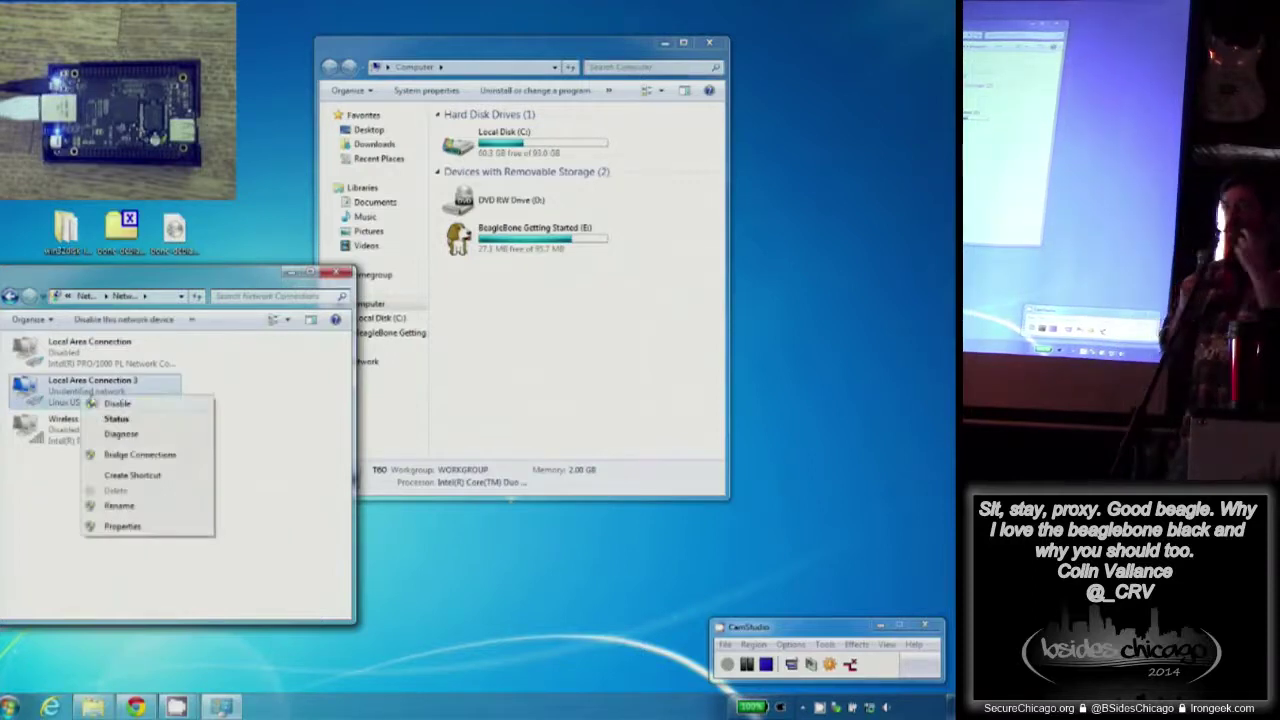
pyautogui.click(113, 419)
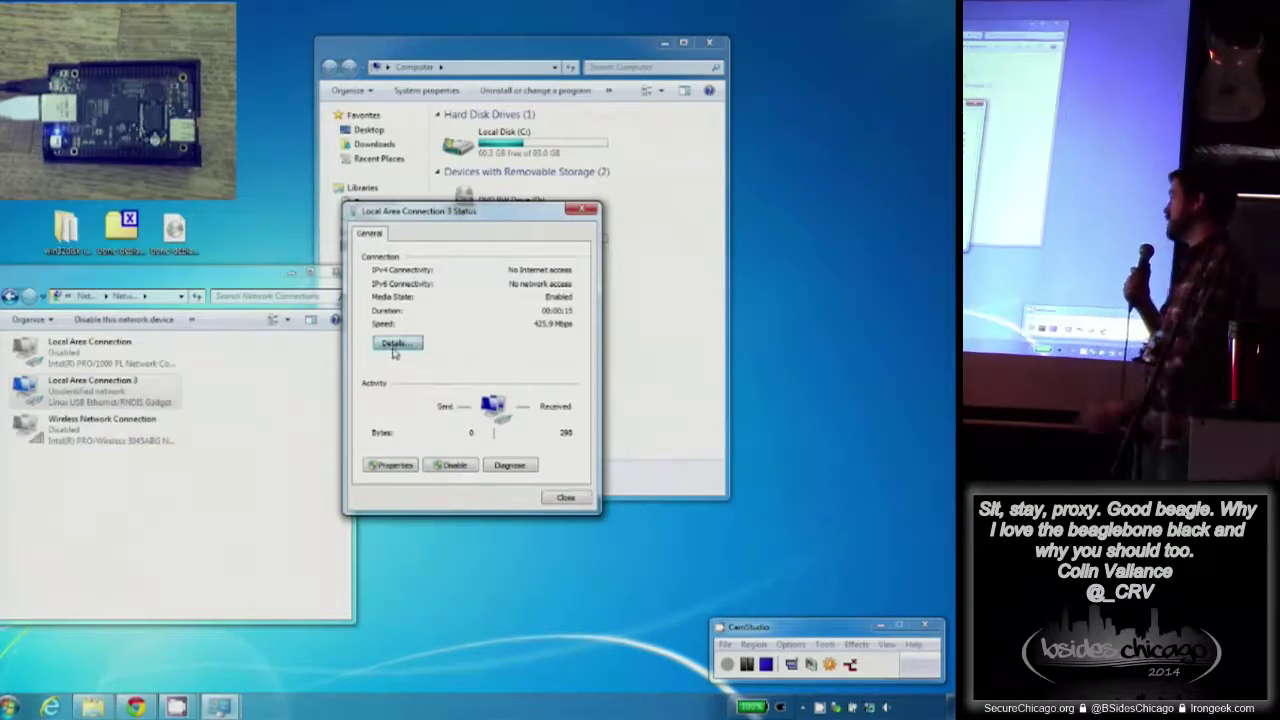
pyautogui.click(395, 345)
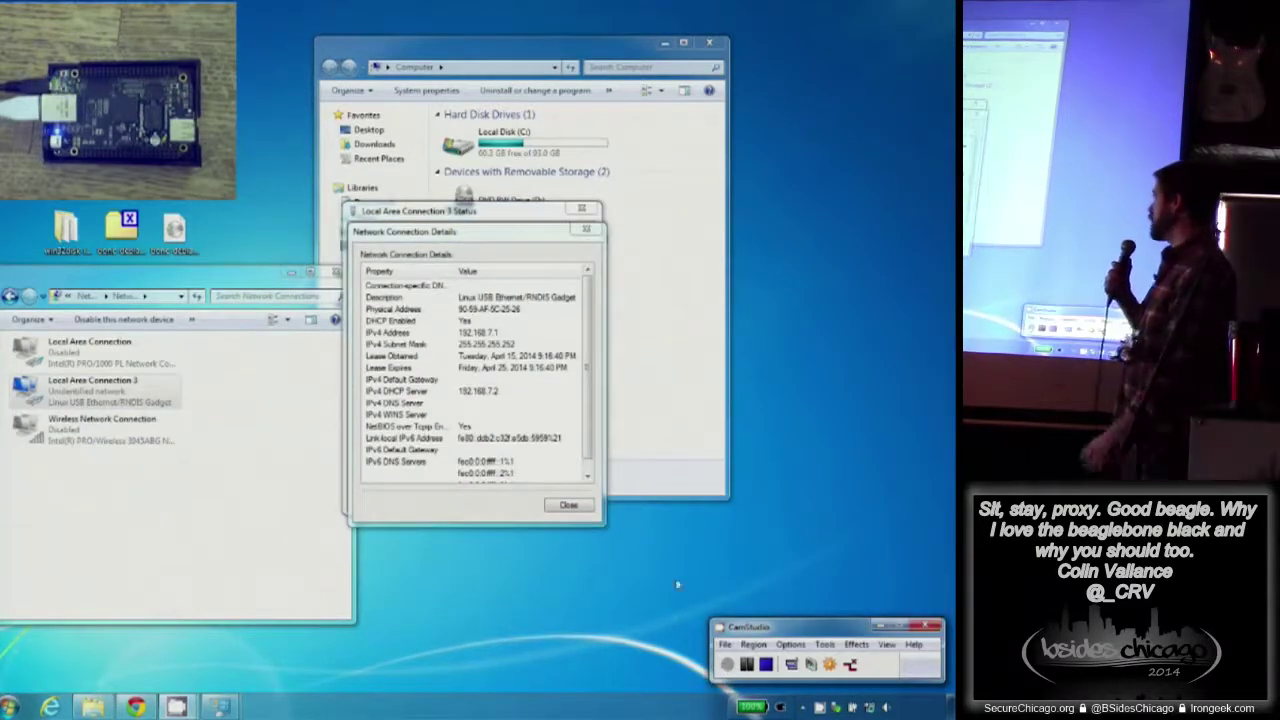
# - Close the connection details, status dialog, Network Connections and Computer windows
pyautogui.click(563, 506)
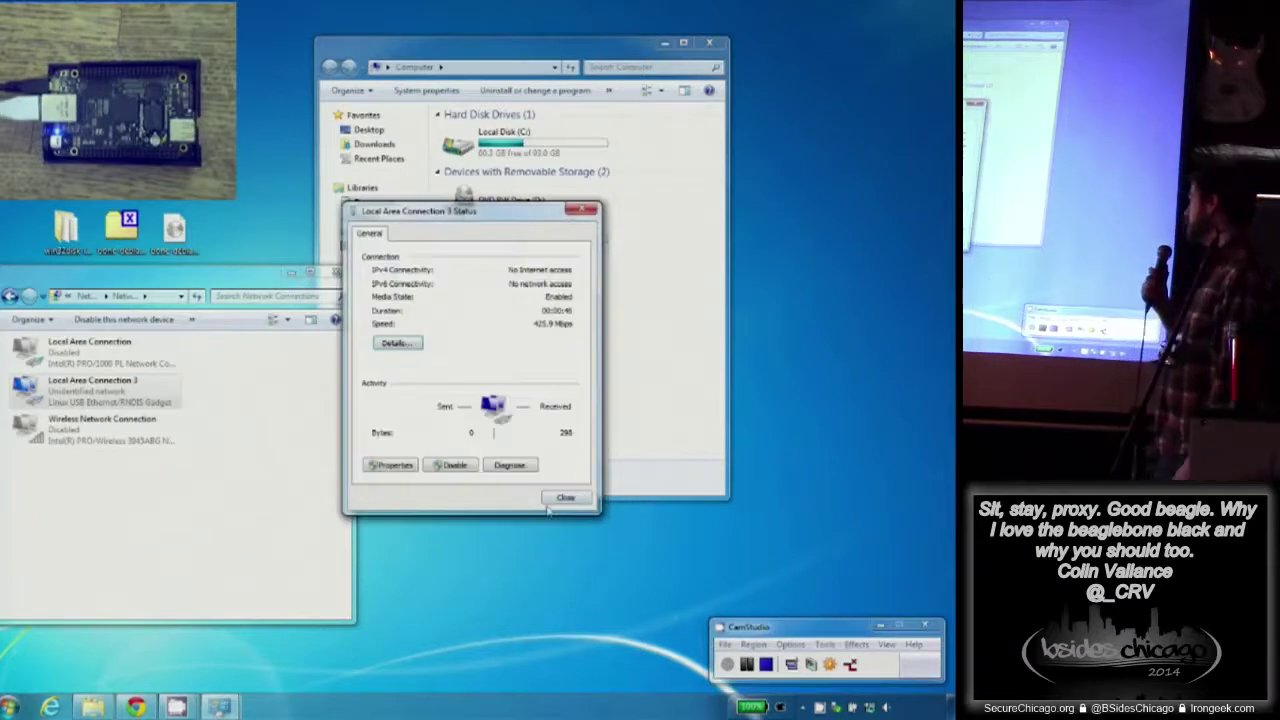
pyautogui.click(565, 499)
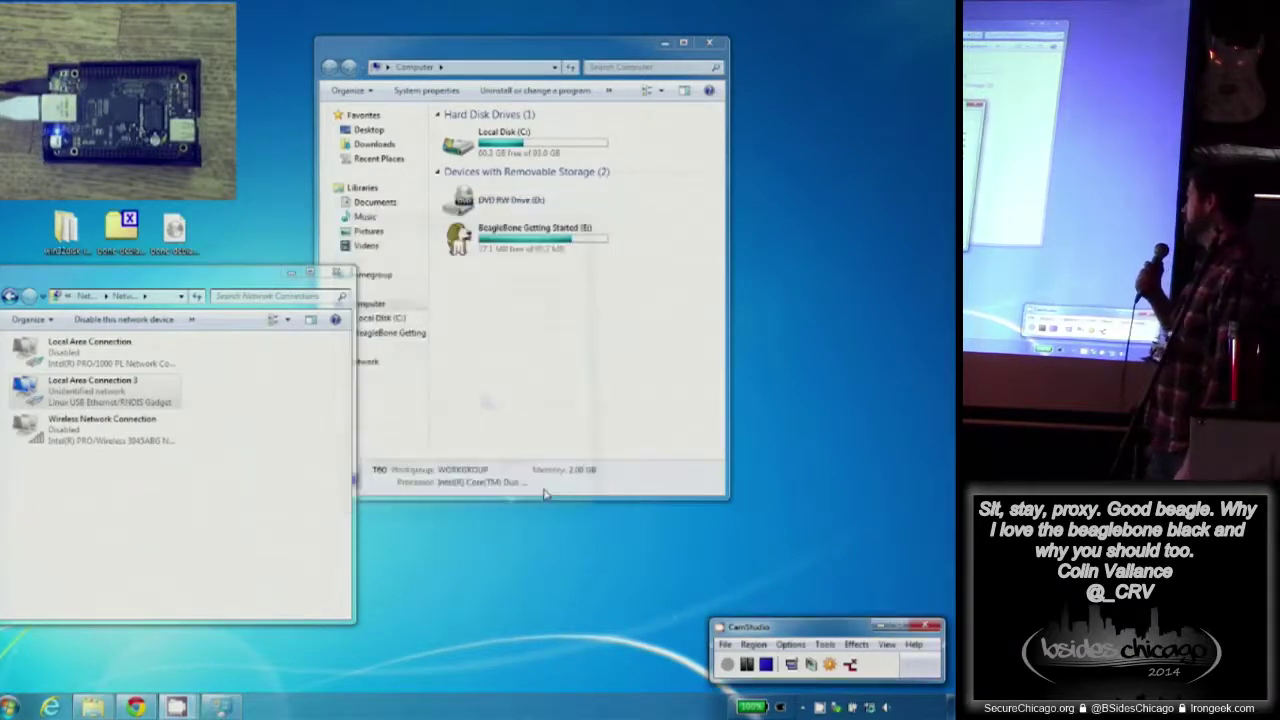
pyautogui.click(338, 272)
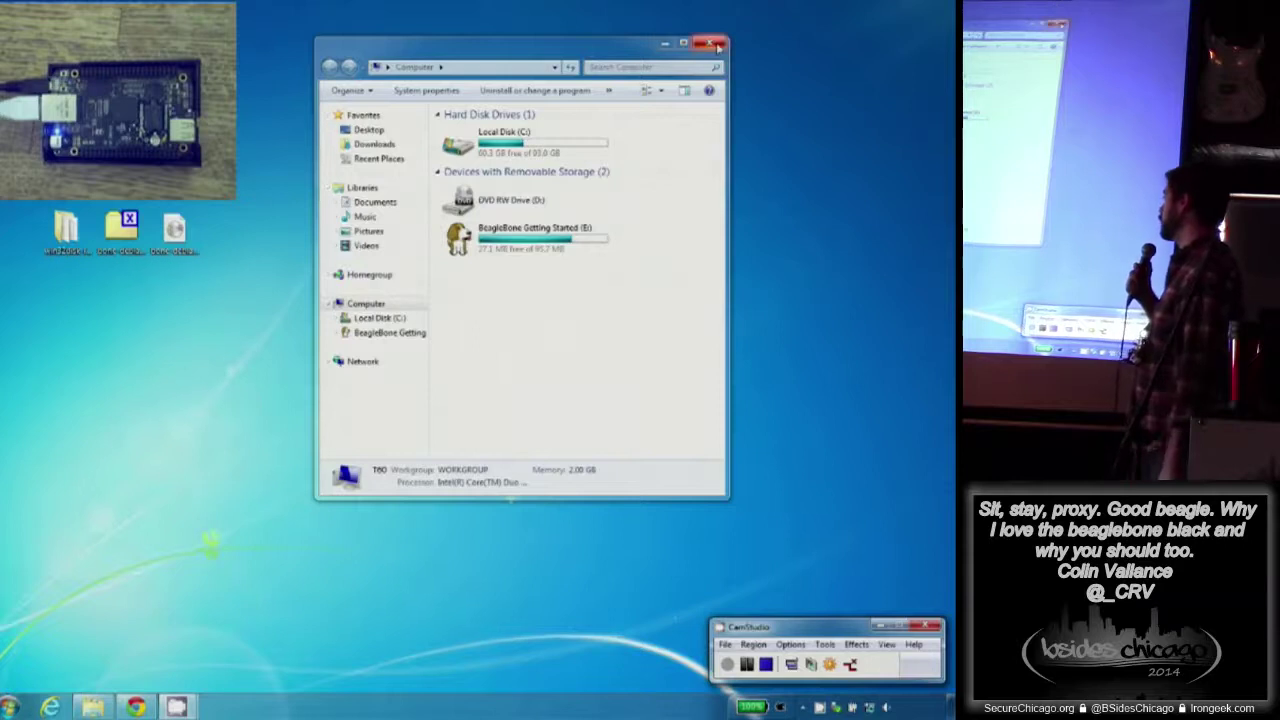
pyautogui.click(710, 42)
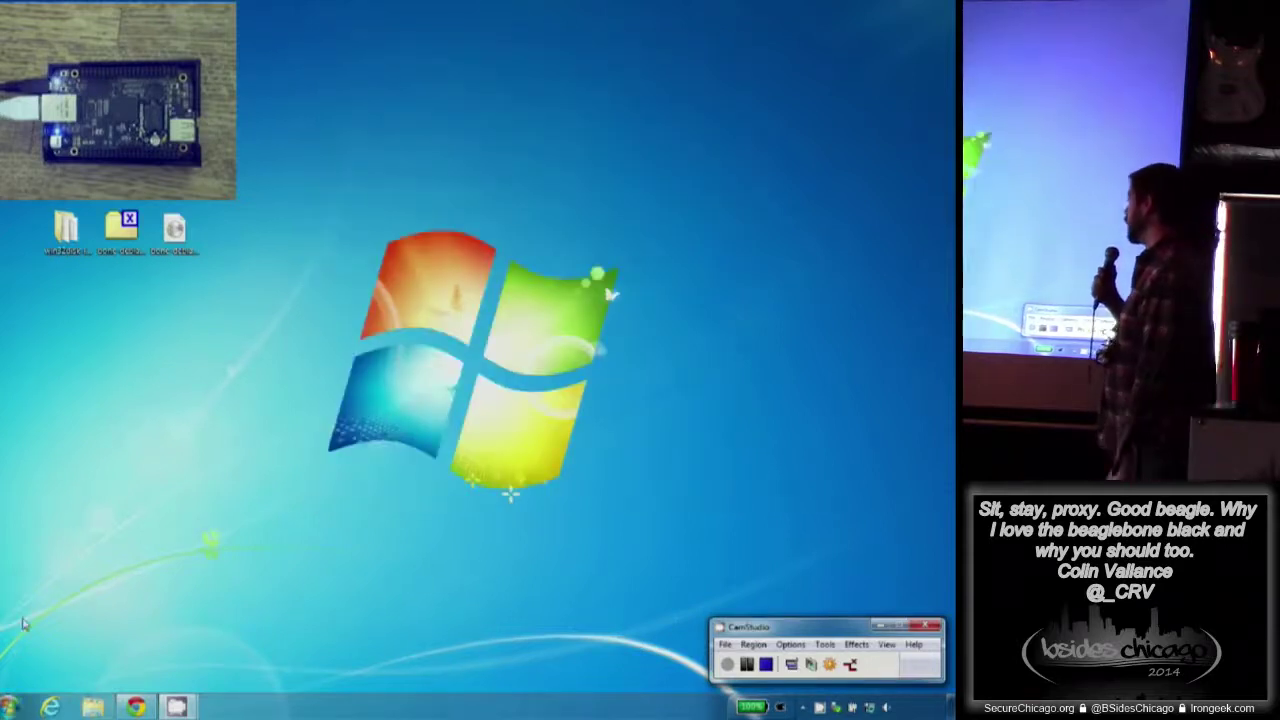
pyautogui.click(8, 706)
# - Launch PuTTY, connect over SSH to 192.168.7.2 and accept the new host key
pyautogui.write('putt')
pyautogui.press('Return')
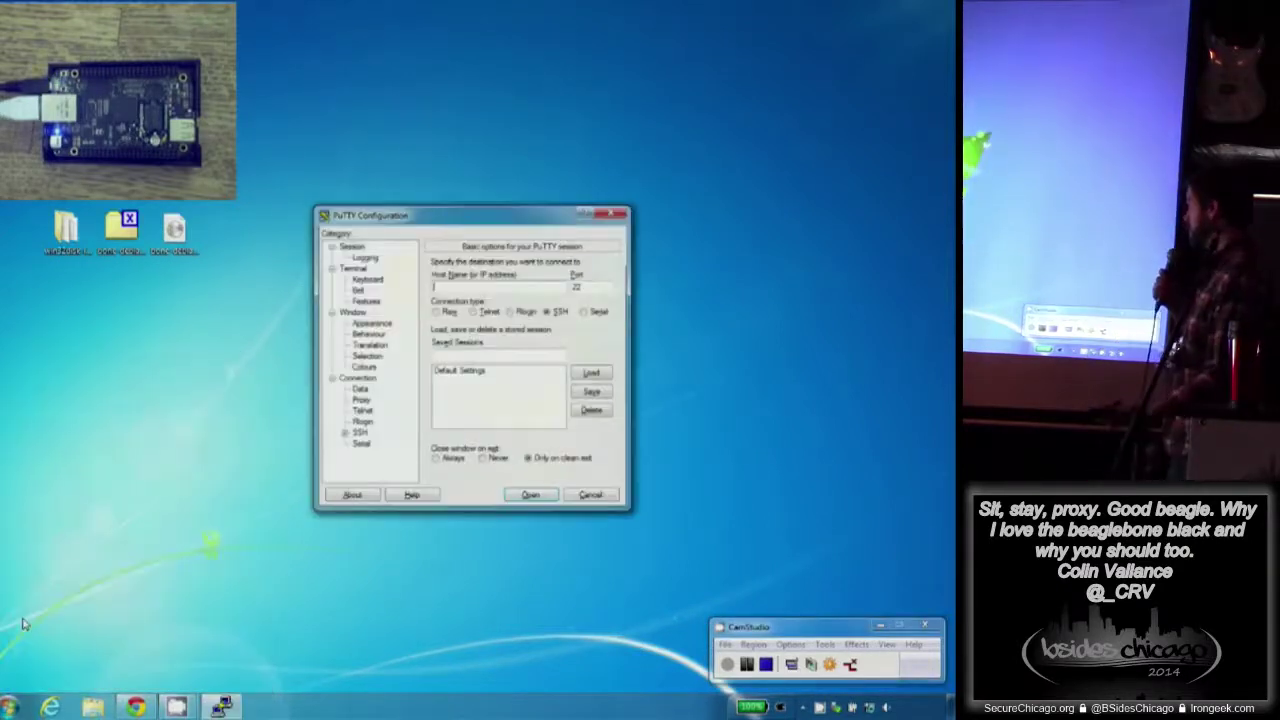
pyautogui.write('192.168.7.2')
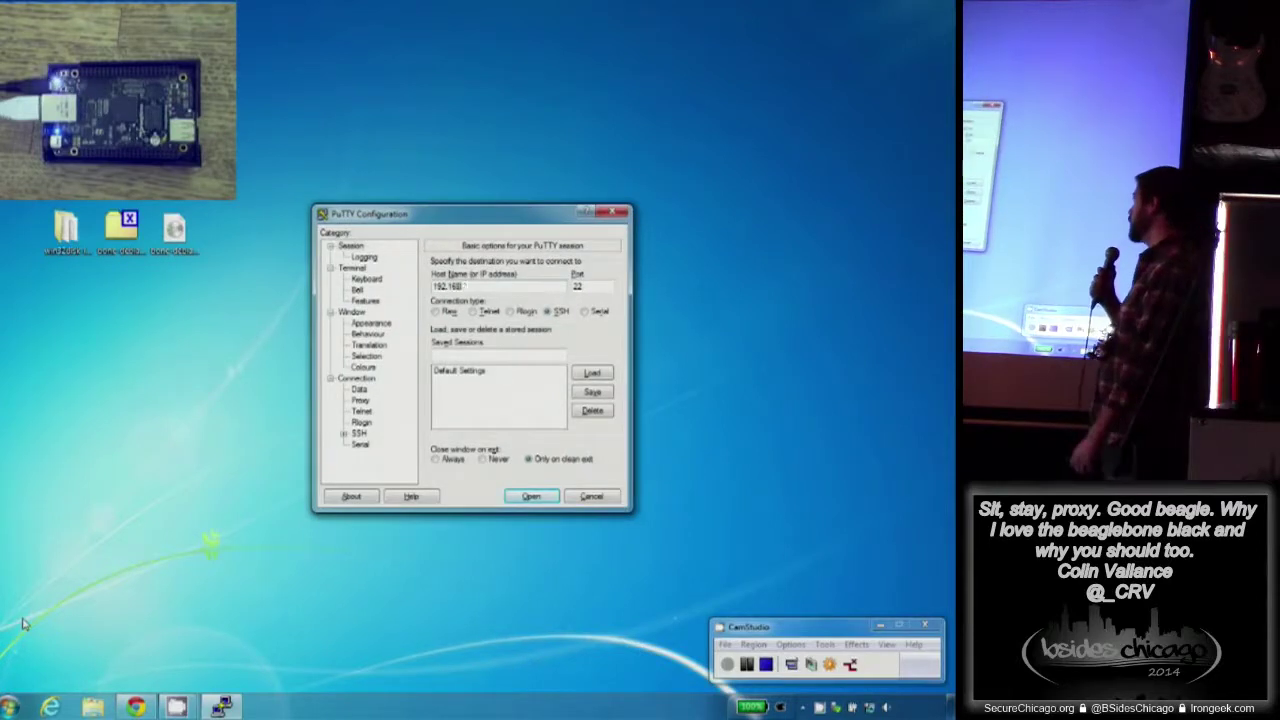
pyautogui.press('Return')
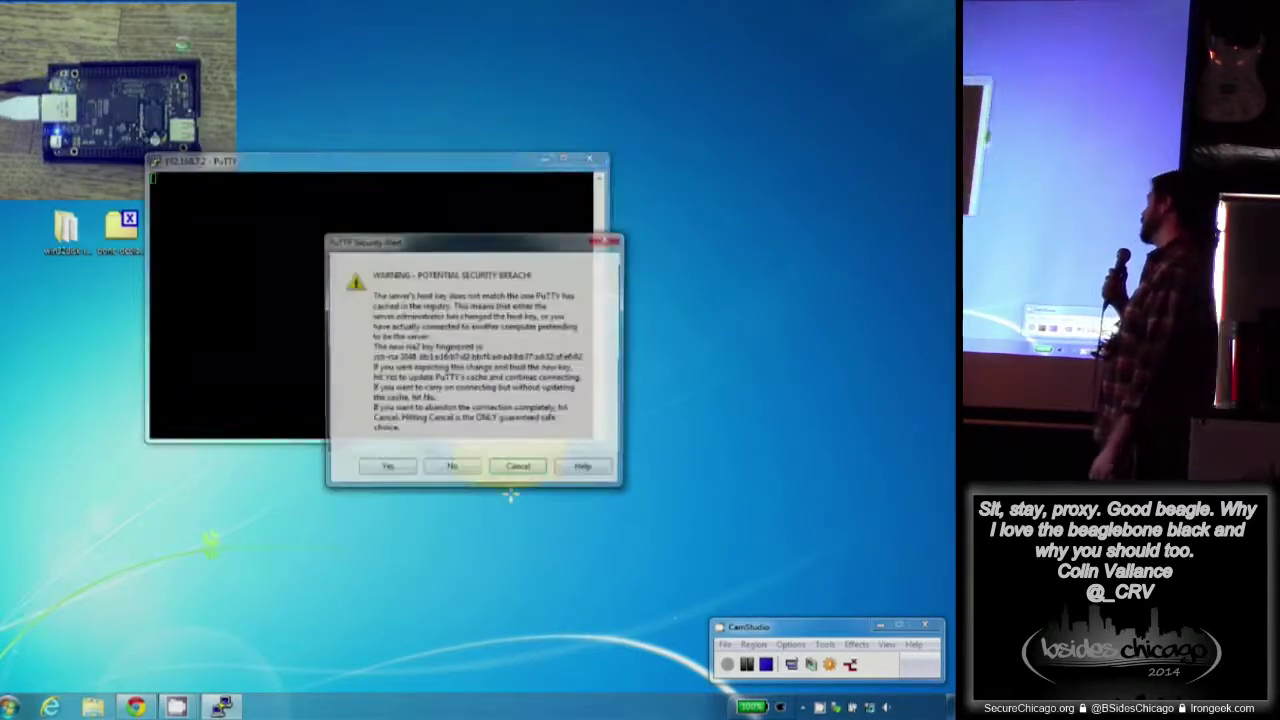
pyautogui.click(390, 469)
pyautogui.moveTo(384, 176); pyautogui.dragTo(471, 186)
# - Open Notepad for login notes, then enter the login name debian in PuTTY
pyautogui.press('super+r')
pyautogui.write('notepad')
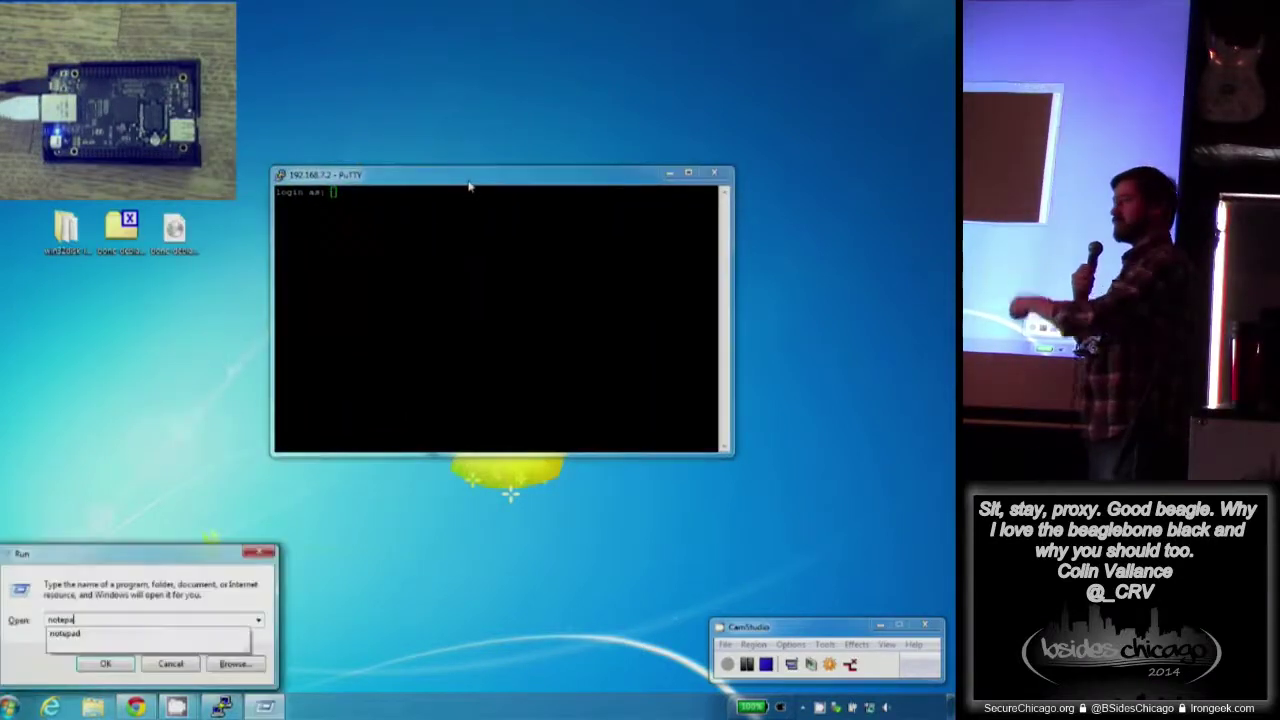
pyautogui.press('Return')
pyautogui.write('debian / temppwd')
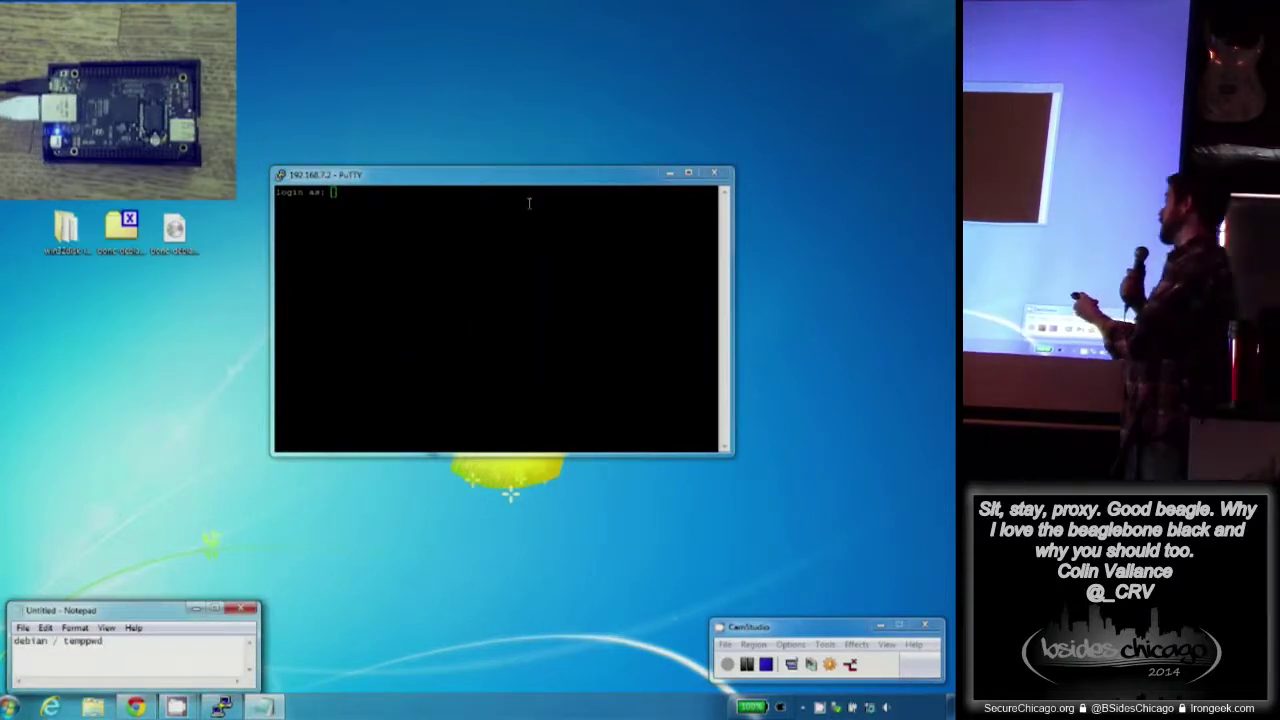
pyautogui.click(528, 205)
pyautogui.write('debian')
pyautogui.press('Return')
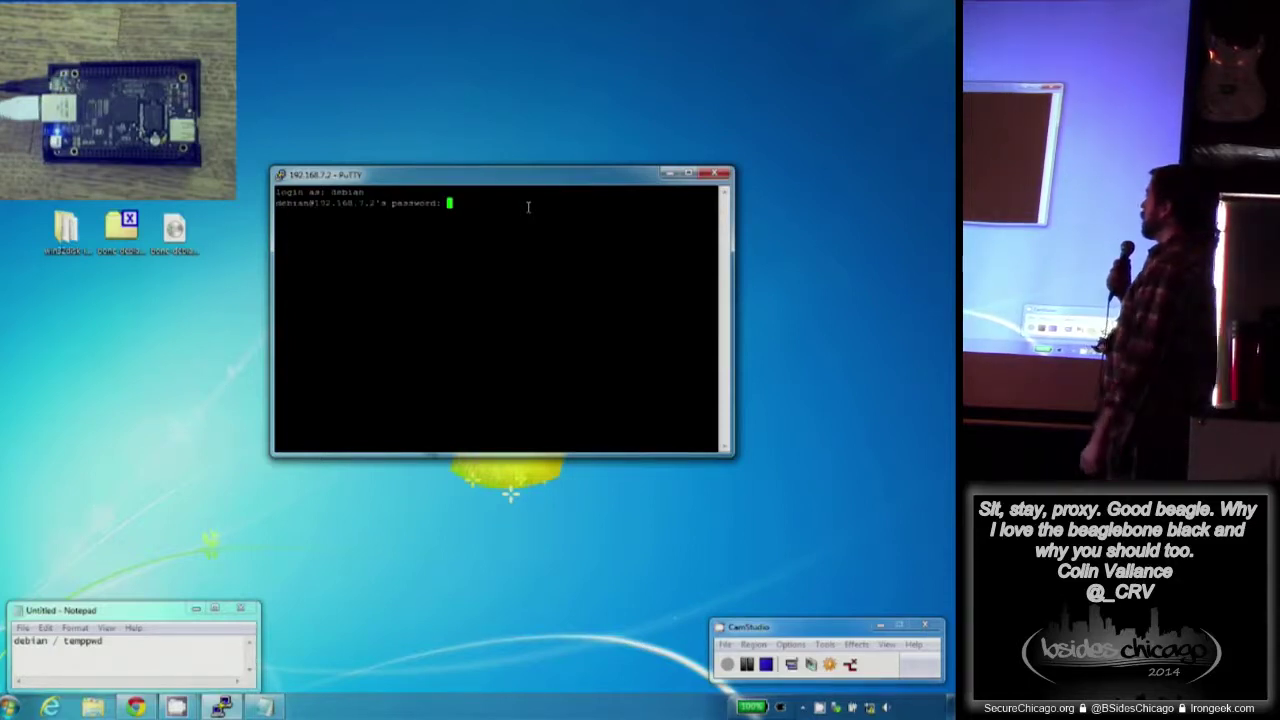
# - Enter the account password to log in, then clear the terminal
pyautogui.write('temppwd')
pyautogui.press('Return')
pyautogui.write('clear')
pyautogui.press('Return')
# - Show kernel details with uname -a and network settings with sudo ifconfig, then clear the screen
pyautogui.write('use')
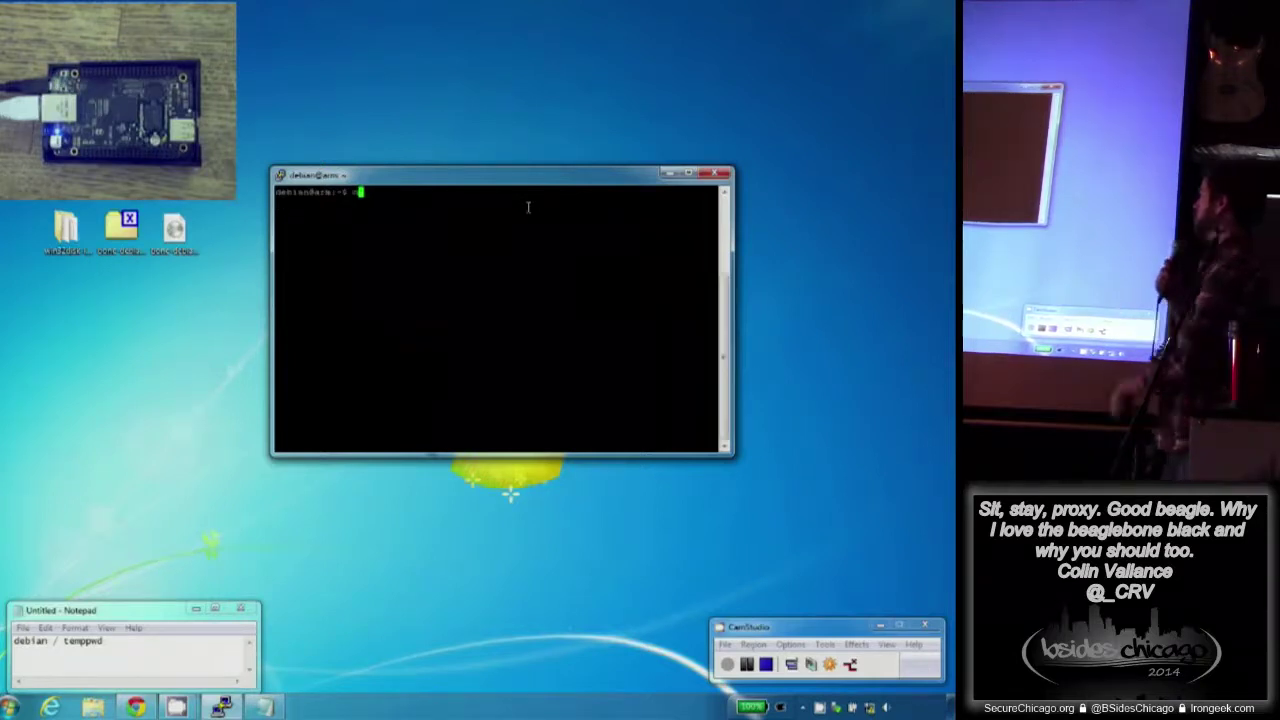
pyautogui.write('me -a')
pyautogui.press('Return')
pyautogui.write('sudo ifconfig eth0')
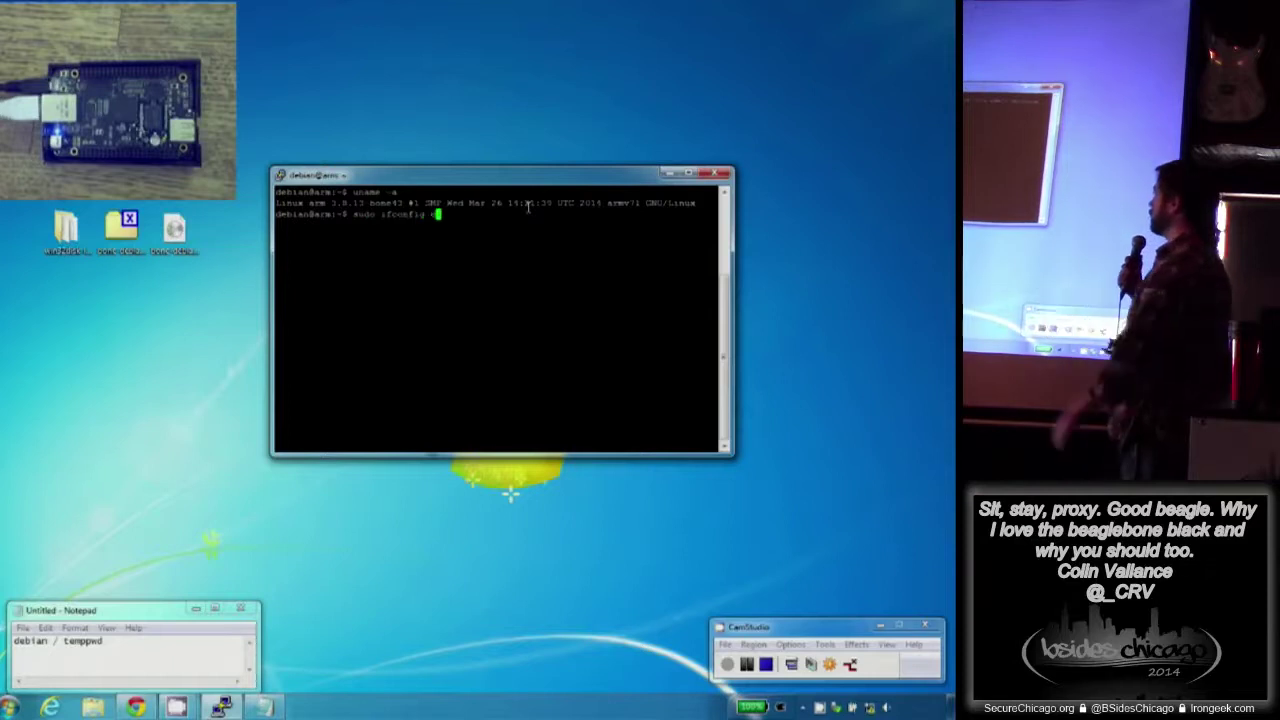
pyautogui.press('Return')
pyautogui.write('temppwd')
pyautogui.press('Return')
pyautogui.write('clear')
pyautogui.press('Return')
# - Discard a half-typed command and move the PuTTY window to the left edge
pyautogui.write('nano ')
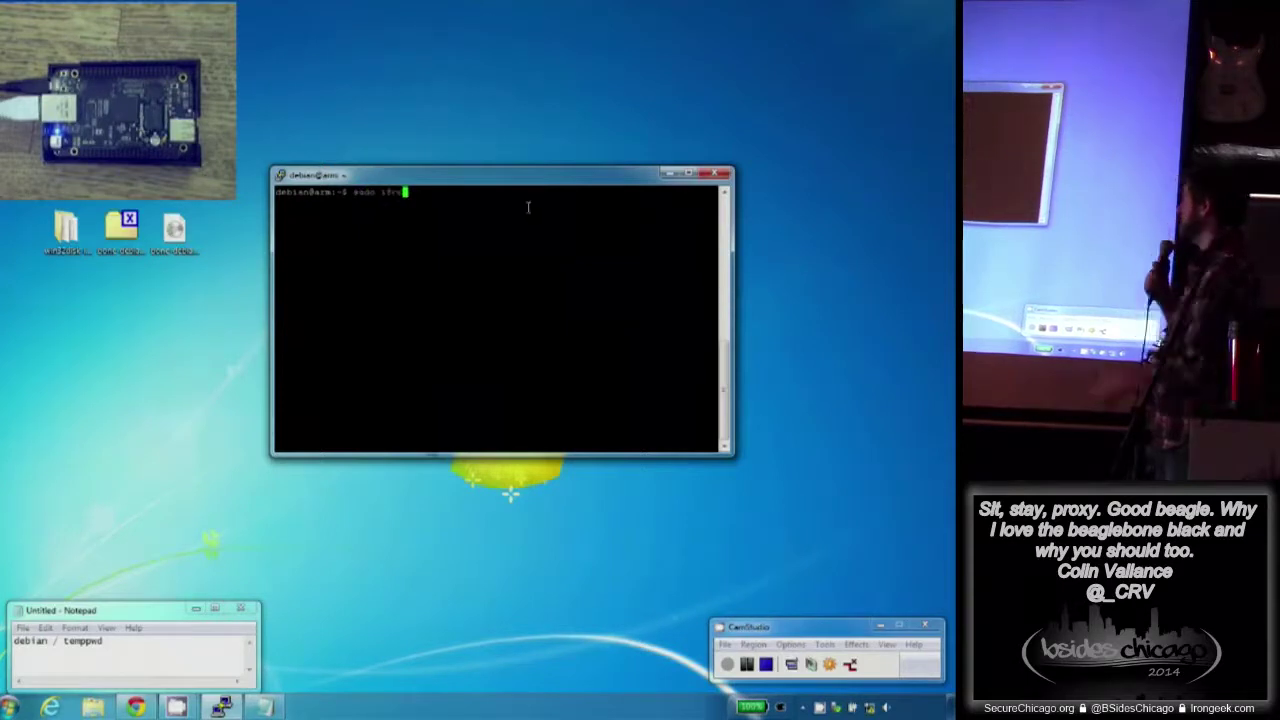
pyautogui.write('ig usb0')
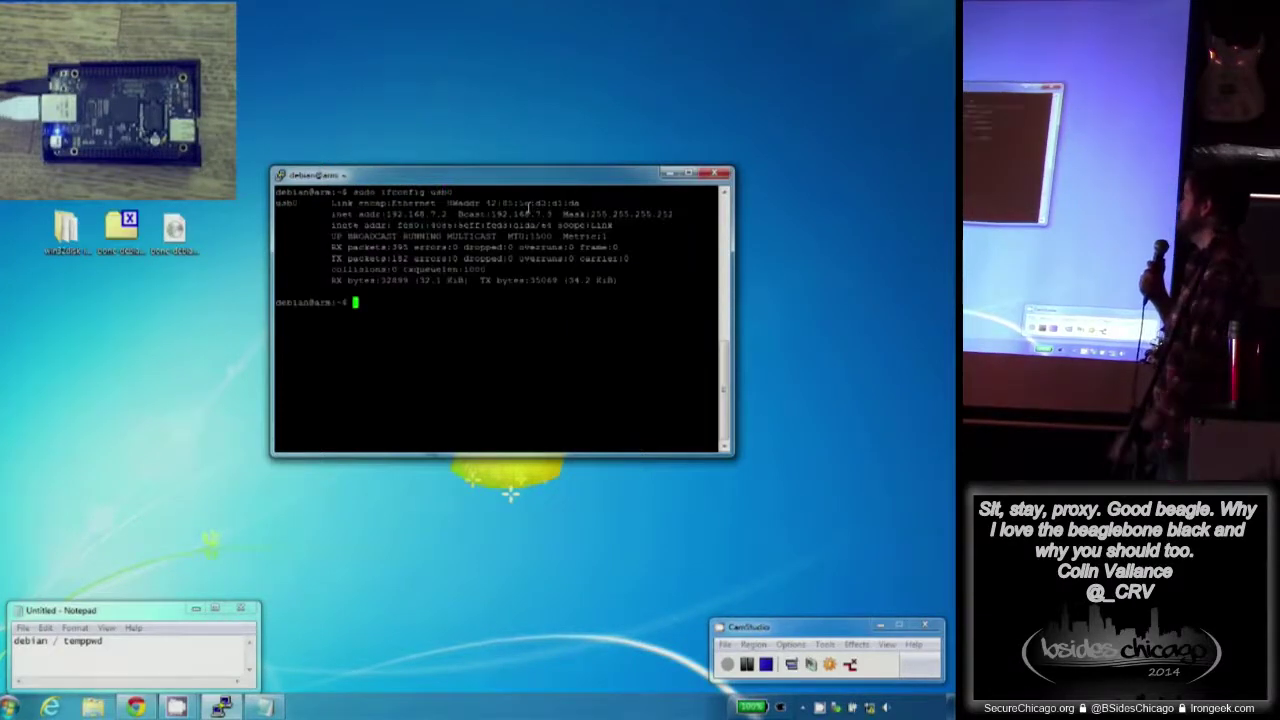
pyautogui.hotkey('ctrl', 'l')
pyautogui.hotkey('alt', 'Tab')
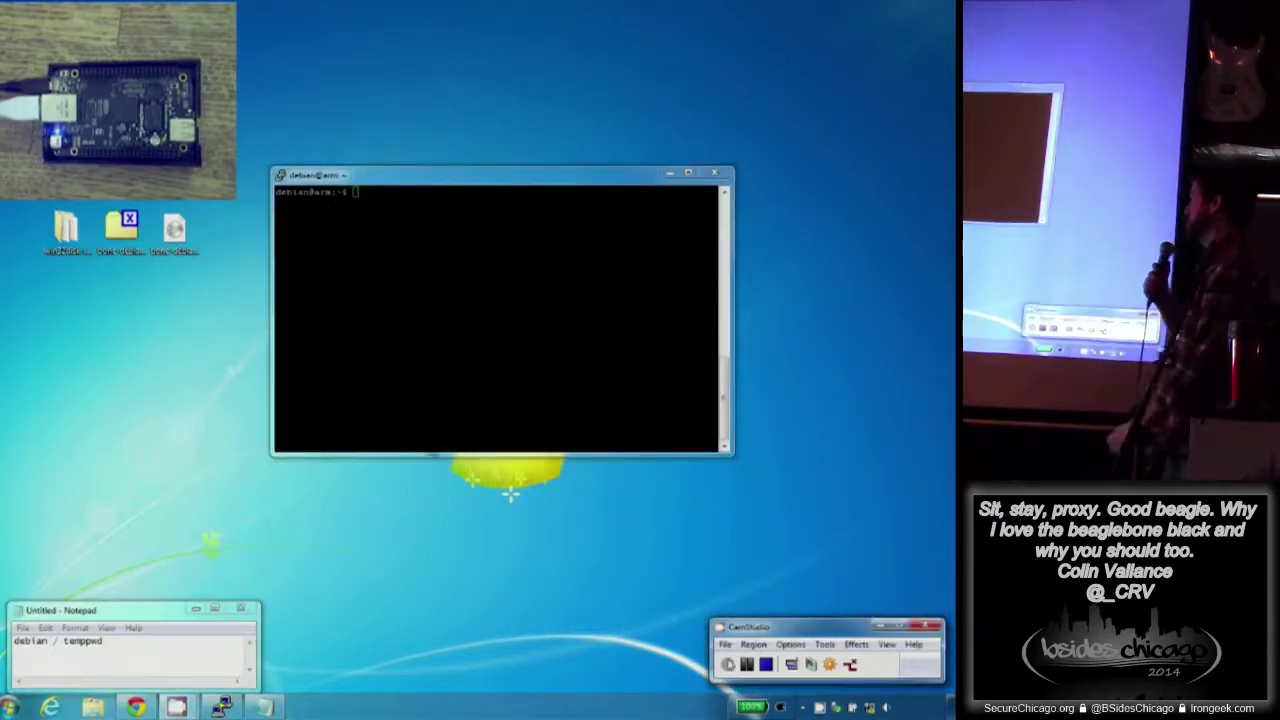
pyautogui.hotkey('alt', 'Tab')
pyautogui.moveTo(515, 168); pyautogui.dragTo(236, 246)
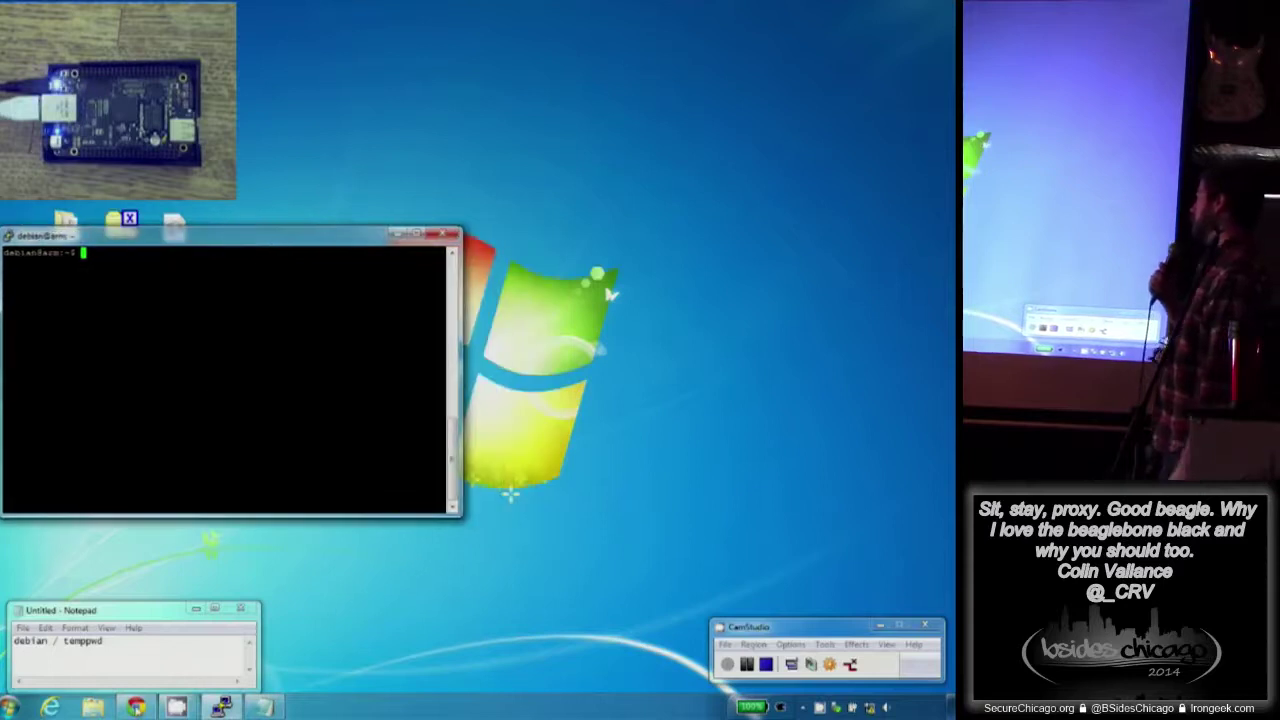
# - Review the BBB-Tor README steps, then run sudo bash in PuTTY to become root
pyautogui.click(135, 707)
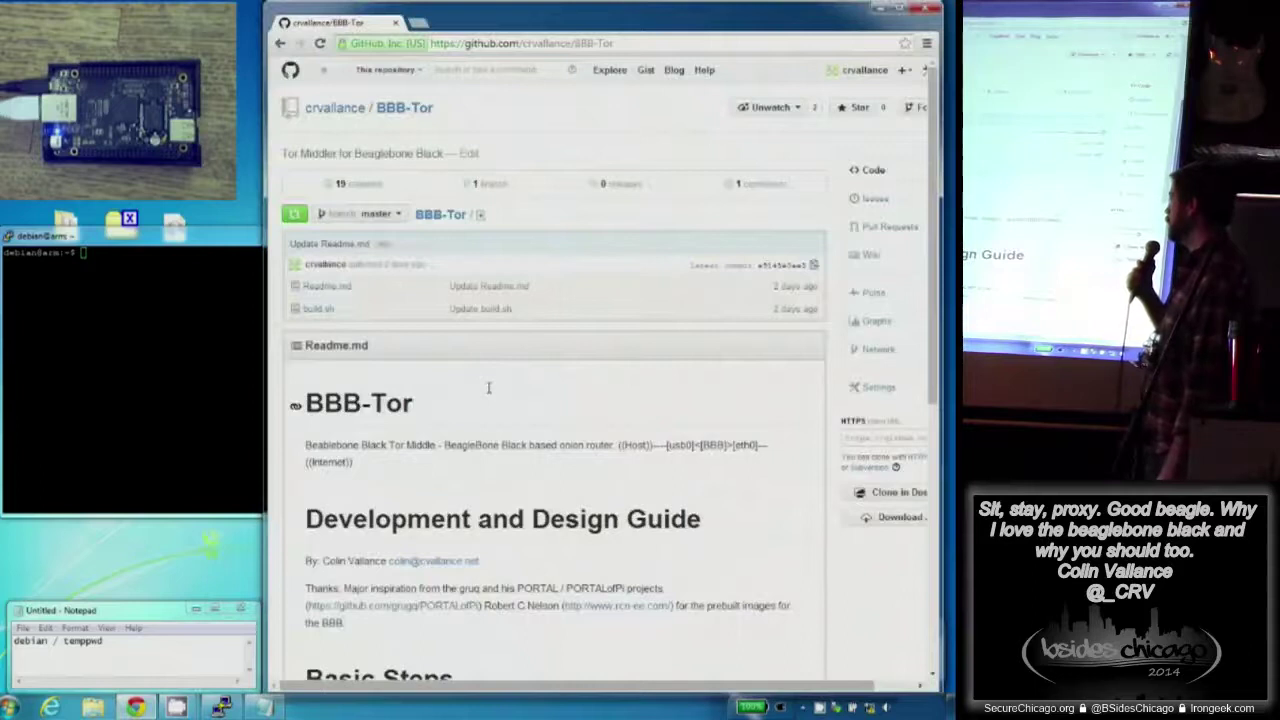
pyautogui.scroll(-5, 493, 388)
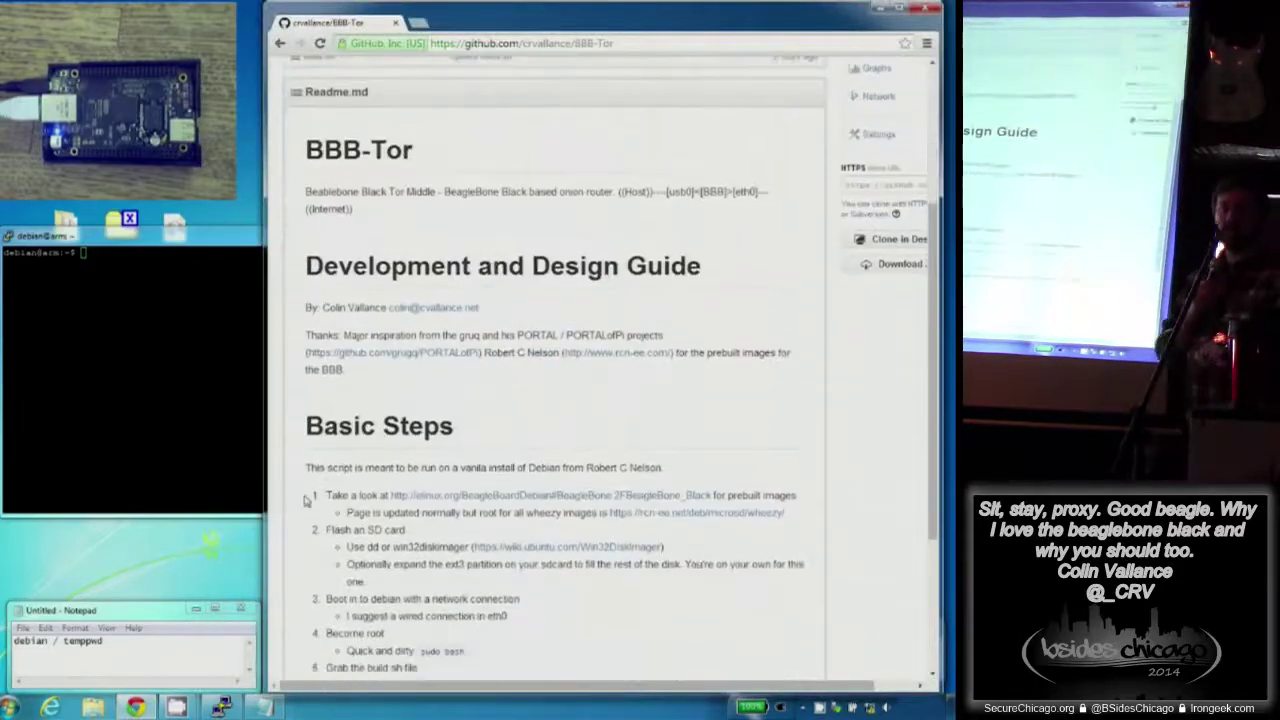
pyautogui.moveTo(326, 530); pyautogui.dragTo(376, 530)
pyautogui.moveTo(326, 599); pyautogui.dragTo(404, 599)
pyautogui.scroll(-3, 546, 596)
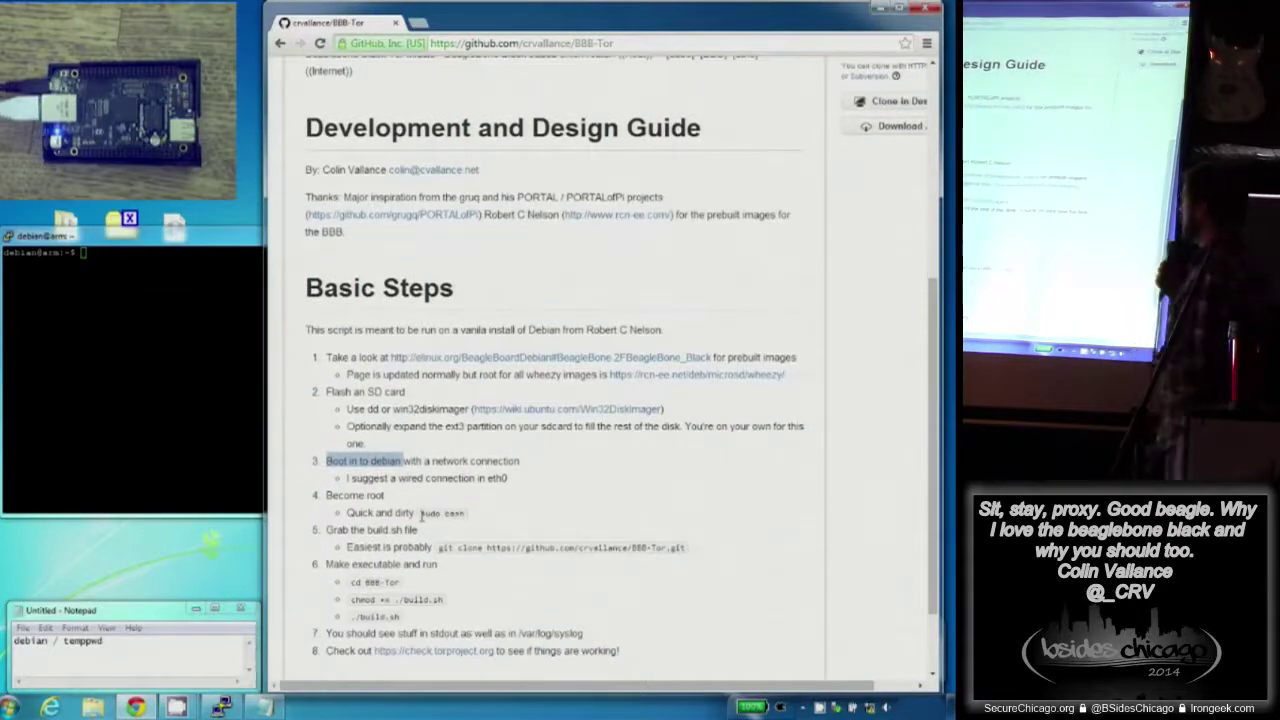
pyautogui.moveTo(421, 513); pyautogui.dragTo(459, 510)
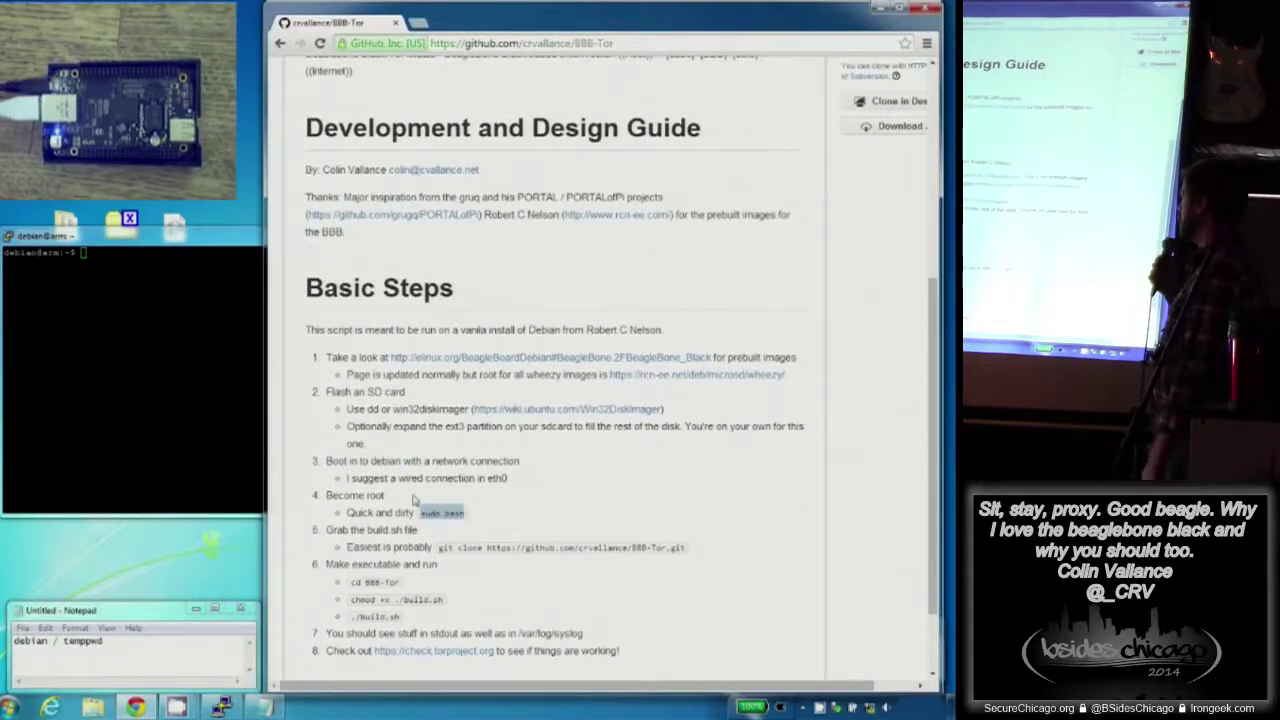
pyautogui.click(224, 405)
pyautogui.press('Return')
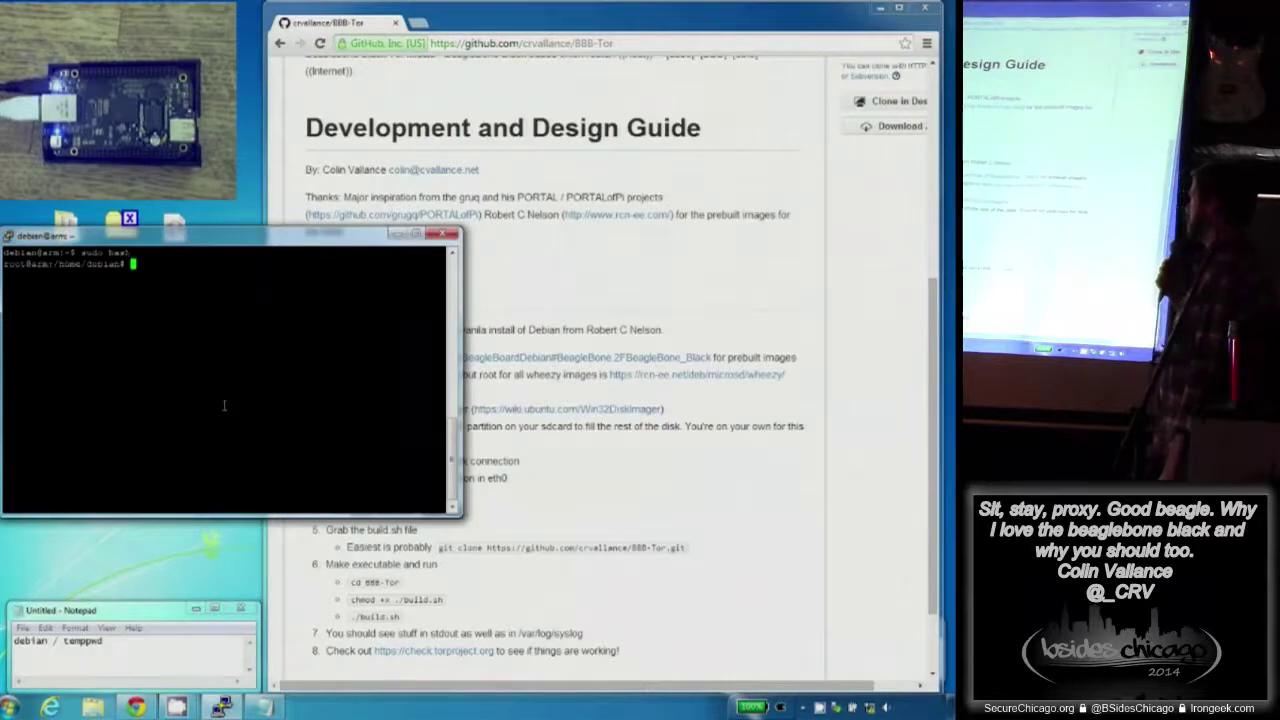
# - Copy the README's git clone command and paste it at the PuTTY root prompt
pyautogui.moveTo(440, 547); pyautogui.dragTo(691, 547)
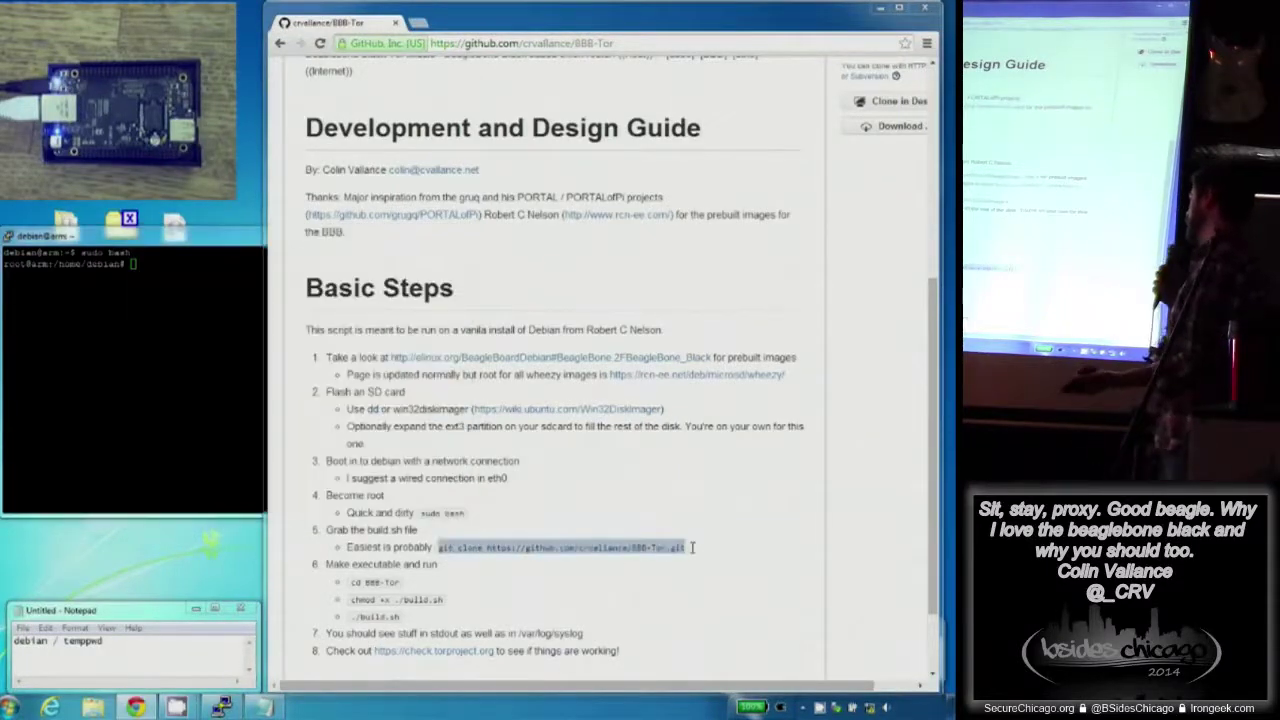
pyautogui.rightClick(691, 547)
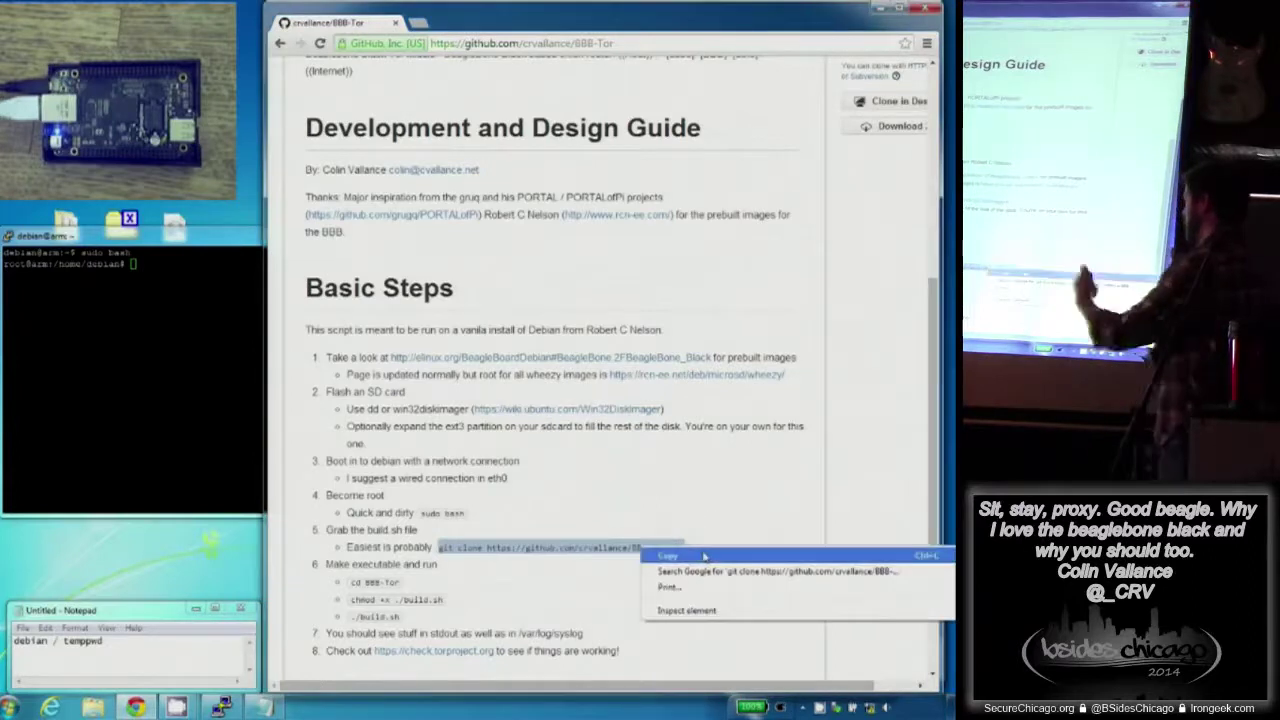
pyautogui.click(704, 556)
pyautogui.click(44, 310)
pyautogui.rightClick(44, 310)
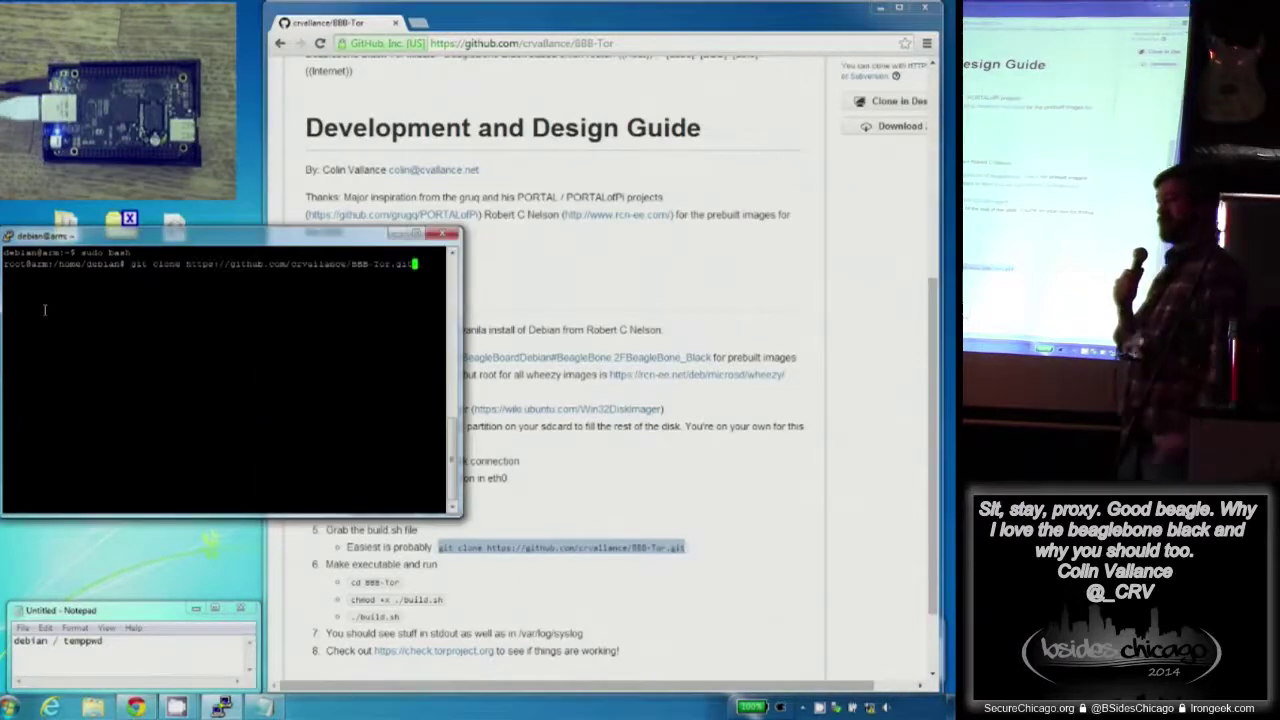